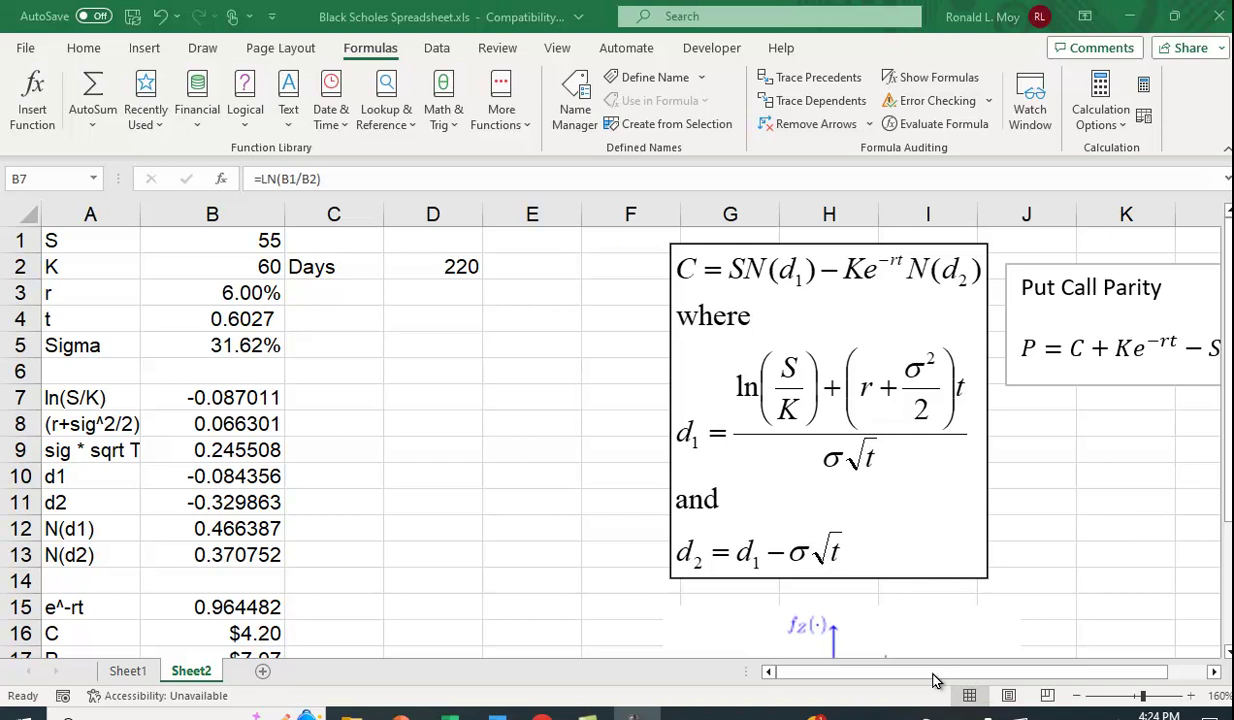
Step: Show formulas to inspect the (r+sig^2/2)T term and the d1 and d2 formulas, then revert to values
left_click_drag(932, 680, 1037, 677)
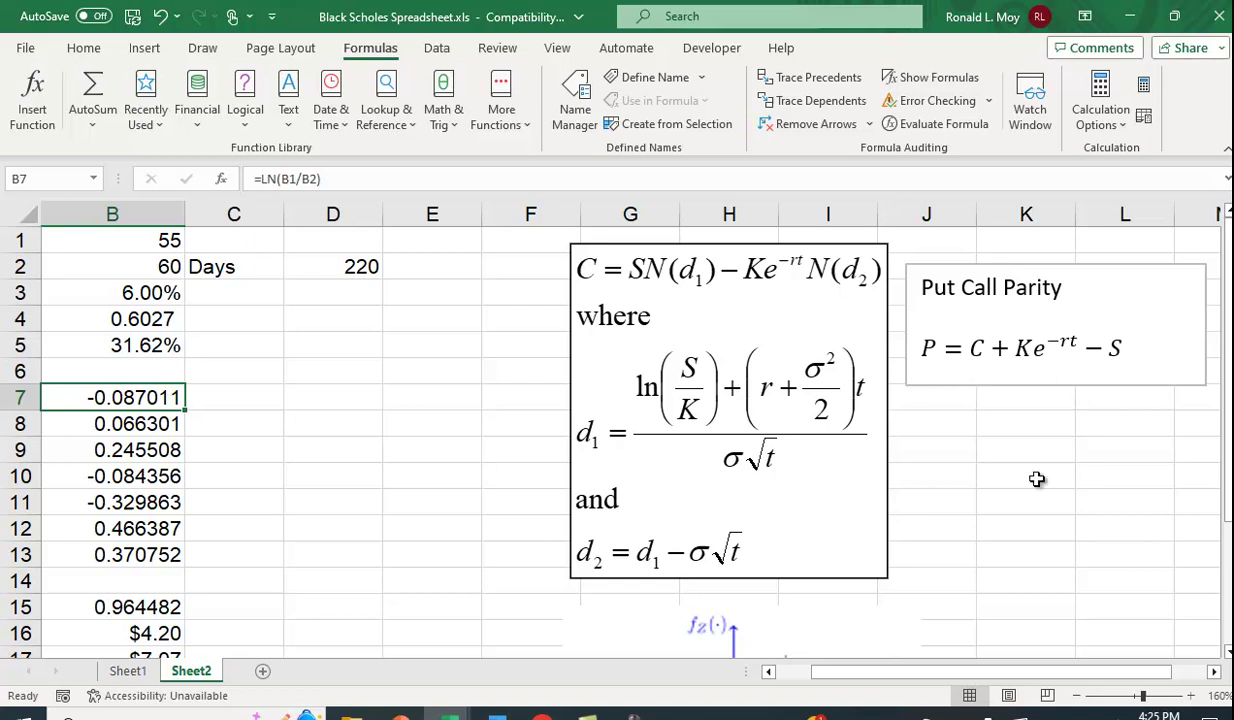
left_click_drag(931, 671, 779, 671)
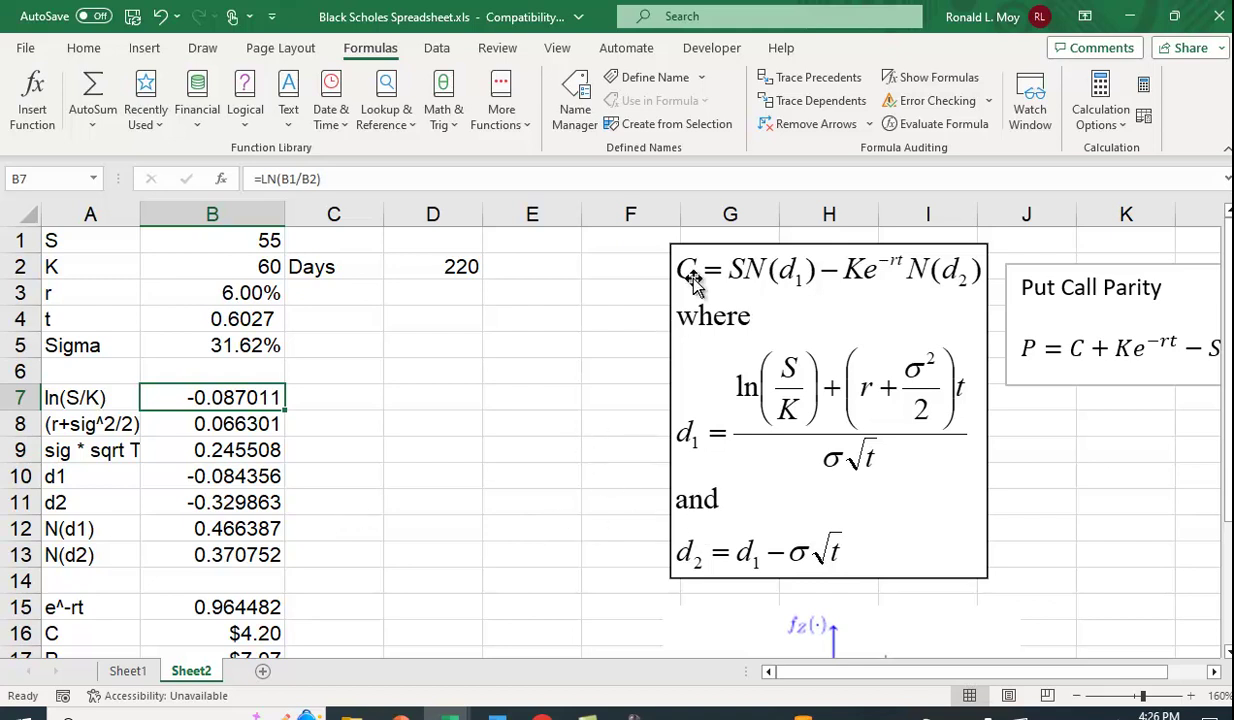
left_click(938, 78)
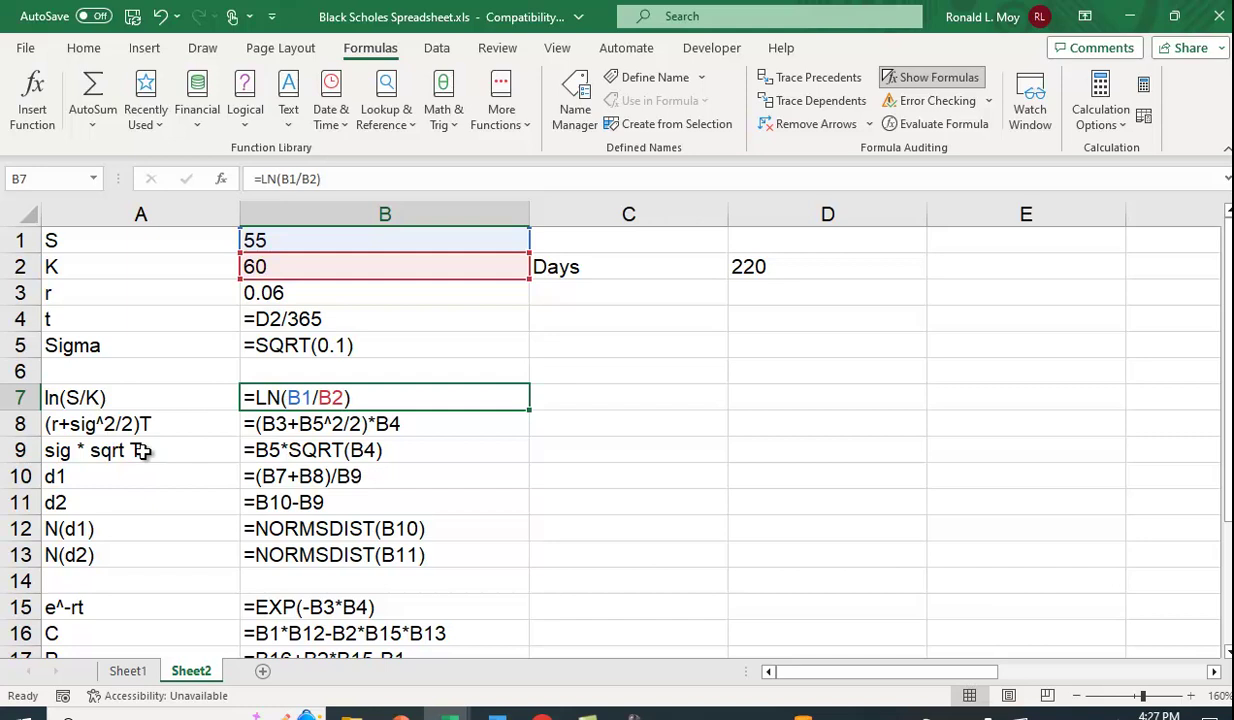
left_click(356, 421)
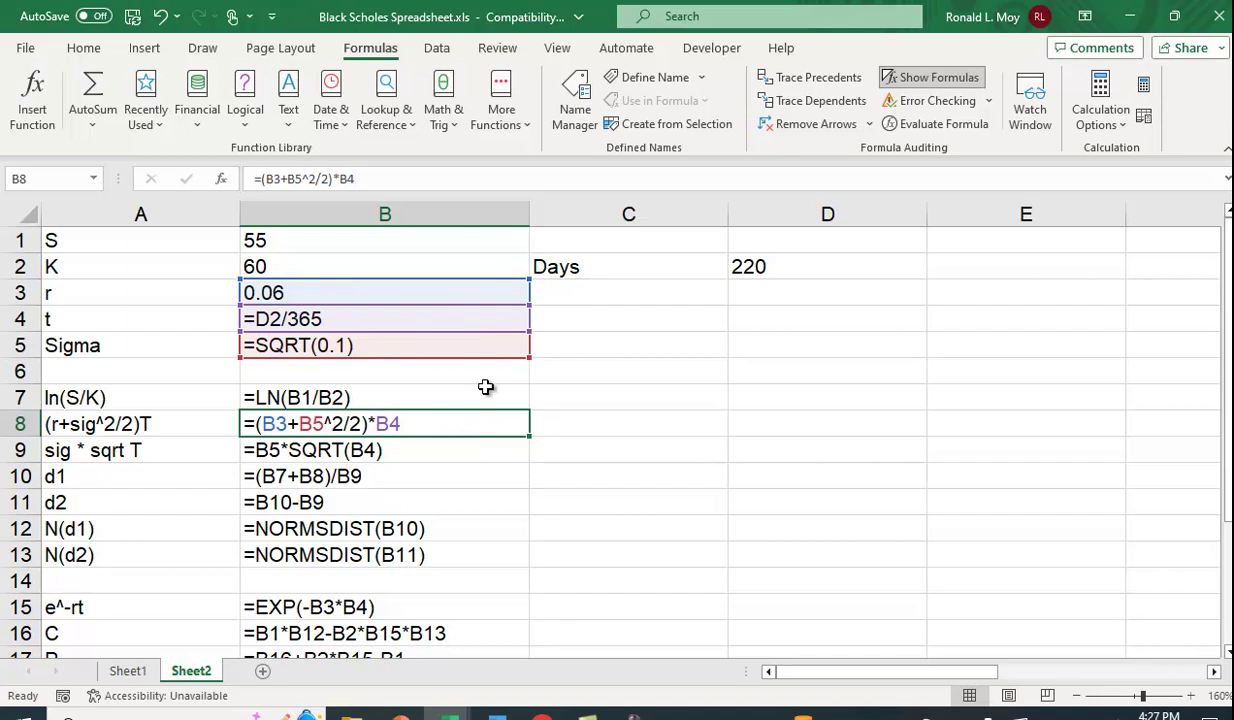
left_click(330, 479)
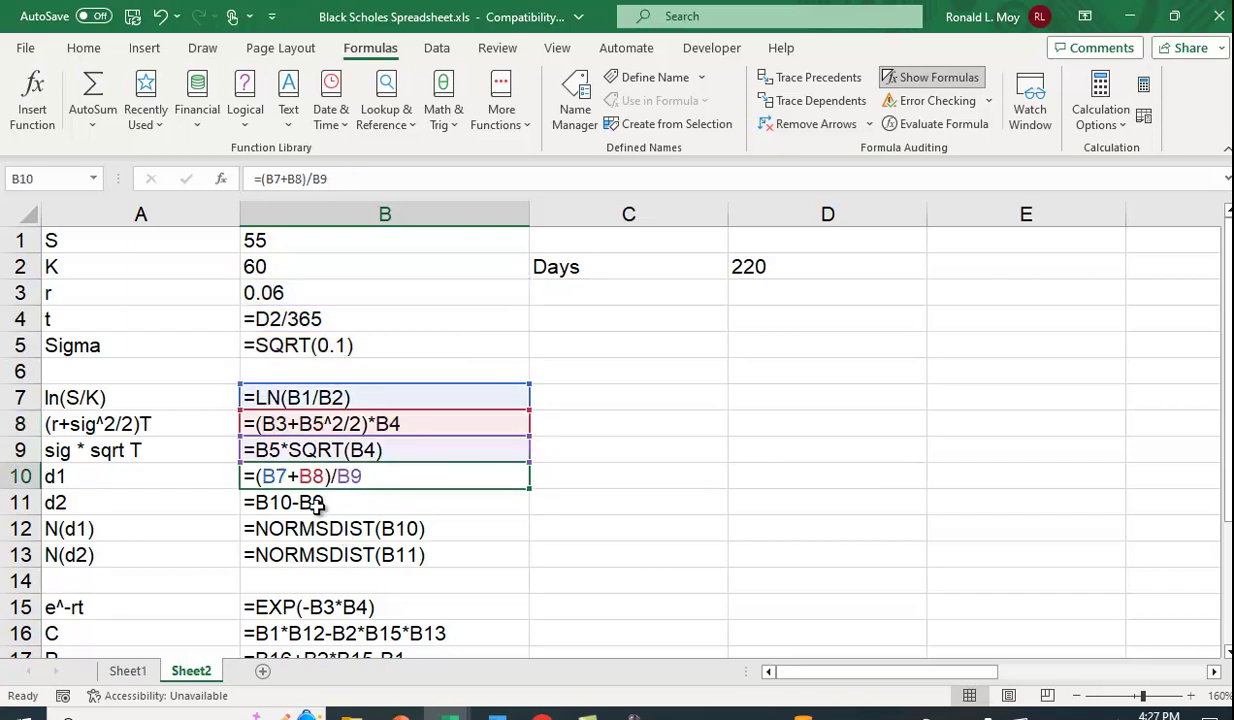
left_click(318, 500)
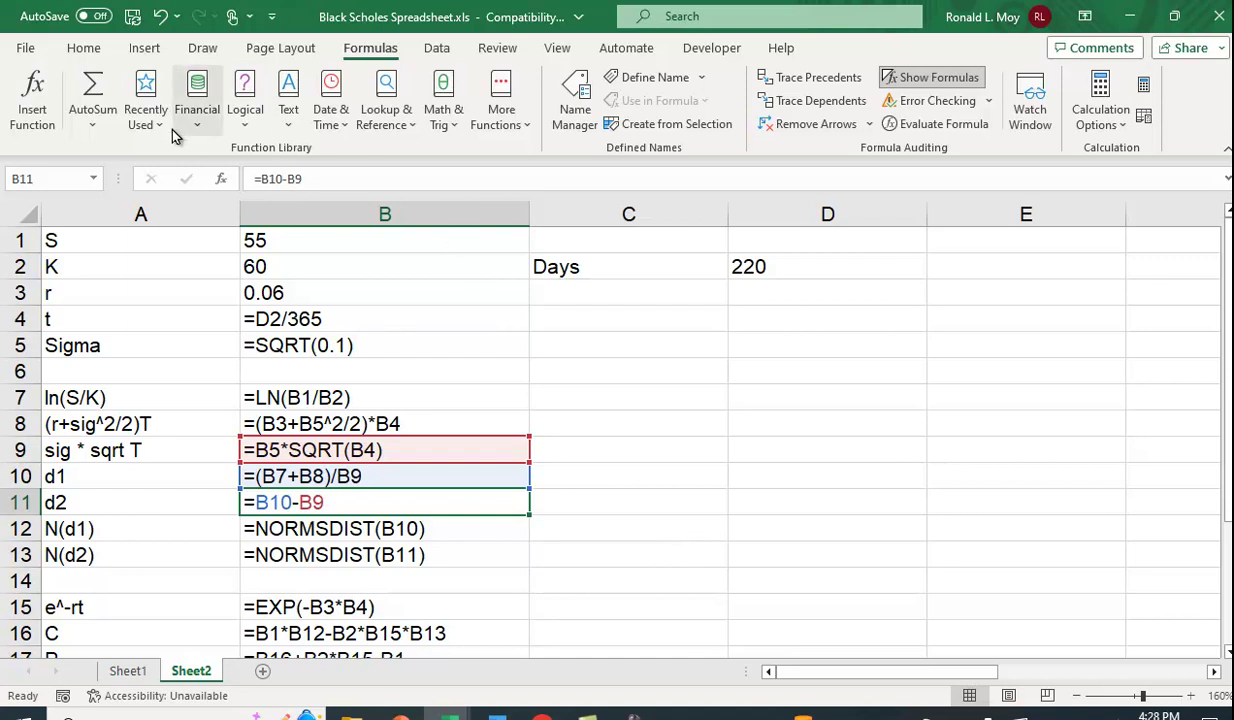
left_click(906, 79)
Step: Scroll down to rows 10–25 to display C, P and the bell-curve image
scroll(929, 440, "down", 2)
scroll(930, 436, "up", 2)
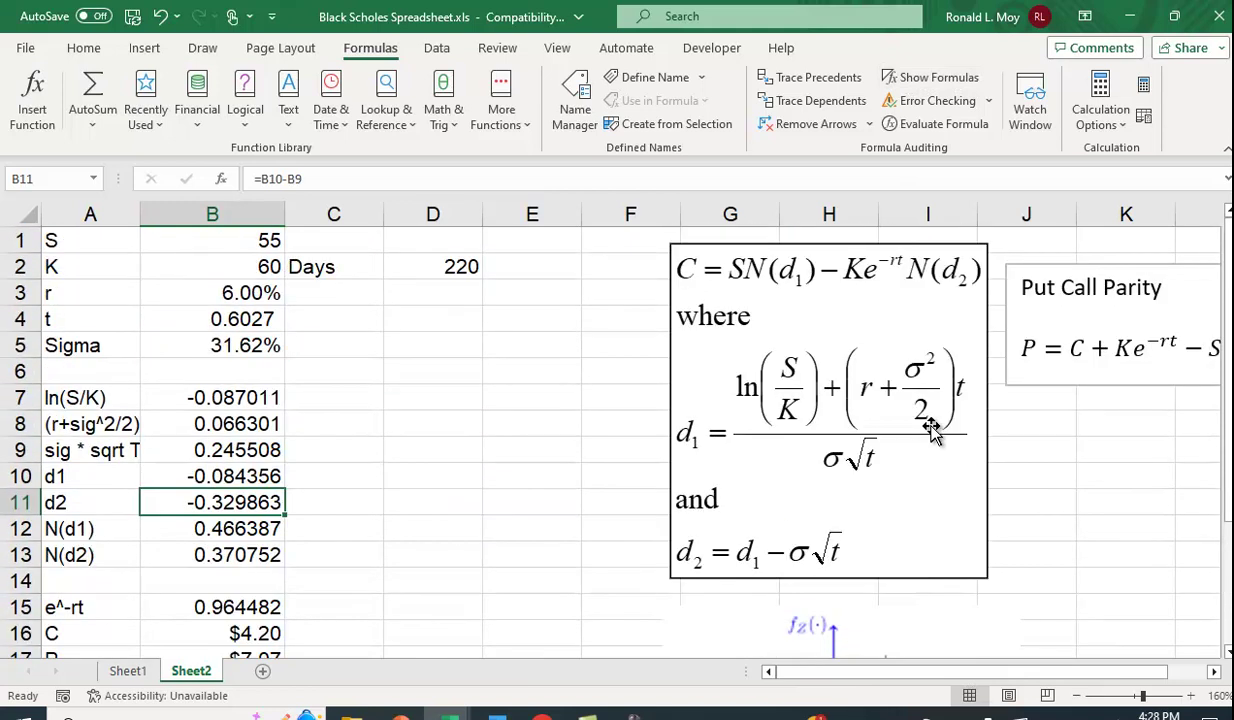
scroll(930, 436, "down", 2)
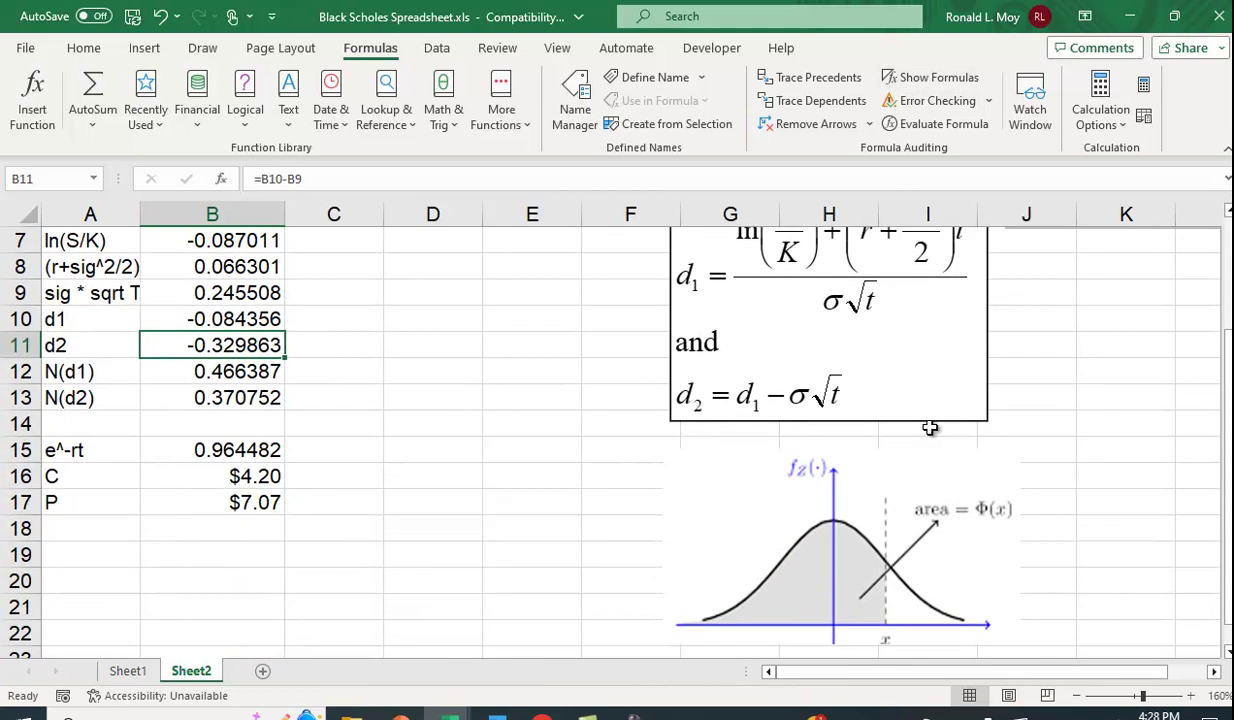
scroll(930, 428, "down", 1)
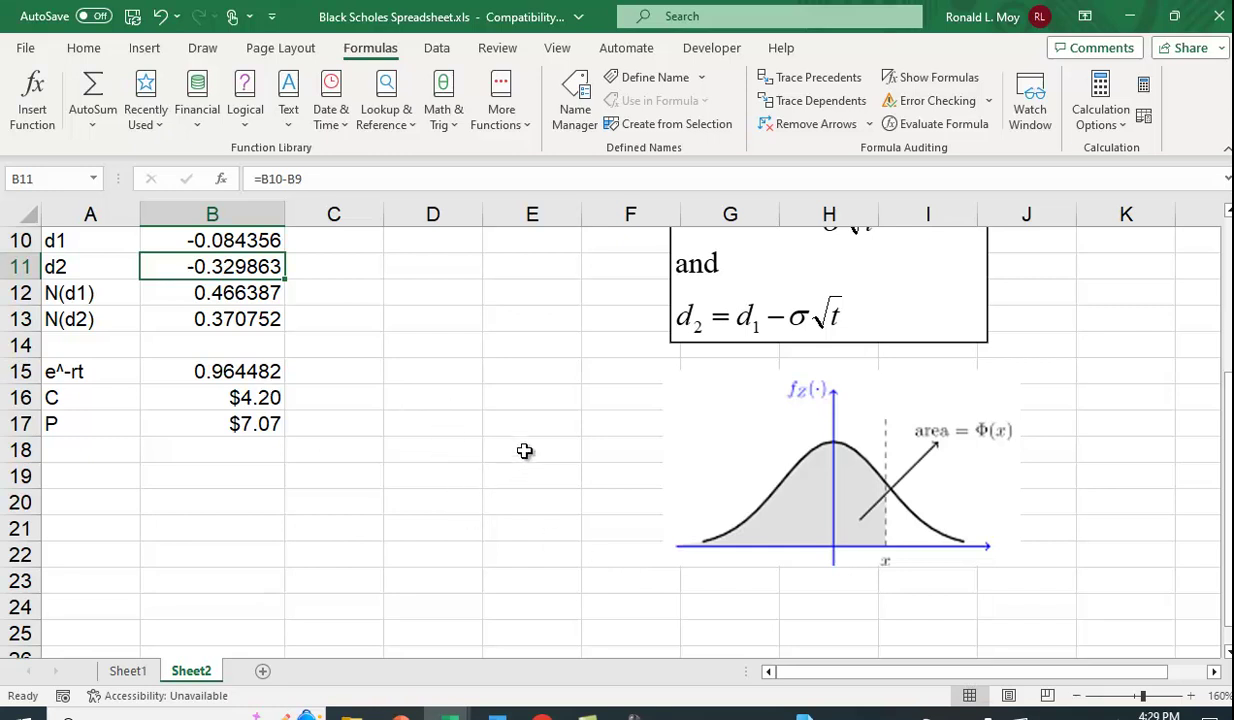
Step: Turn on Show Formulas so P reads =B16+B2*B15-B1 and e^-rt reads =EXP(-B3*B4)
left_click(925, 77)
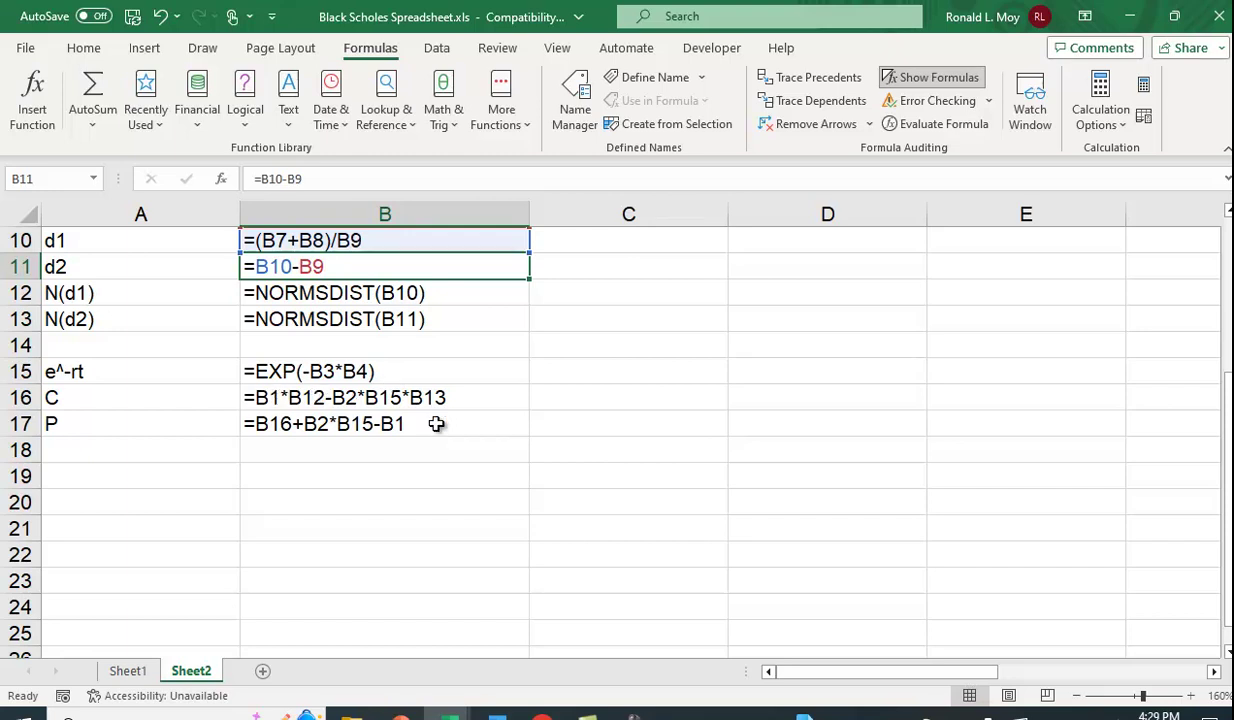
scroll(435, 425, "up", 3)
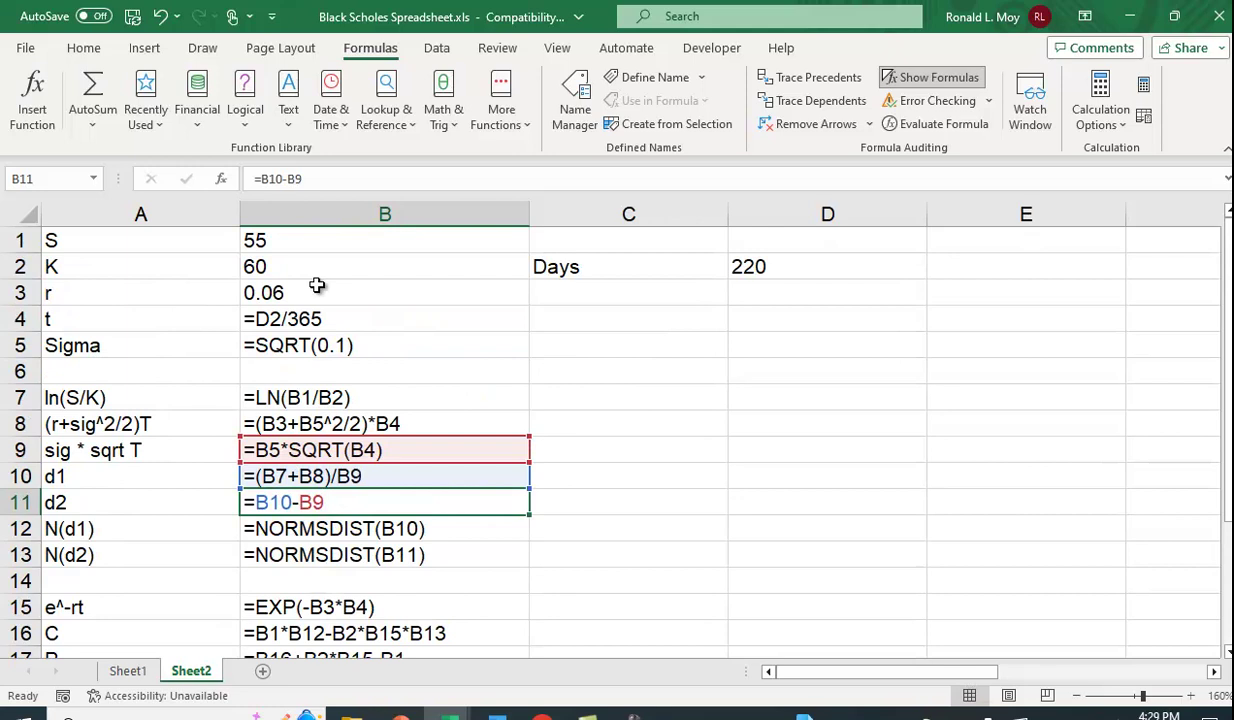
scroll(500, 405, "down", 3)
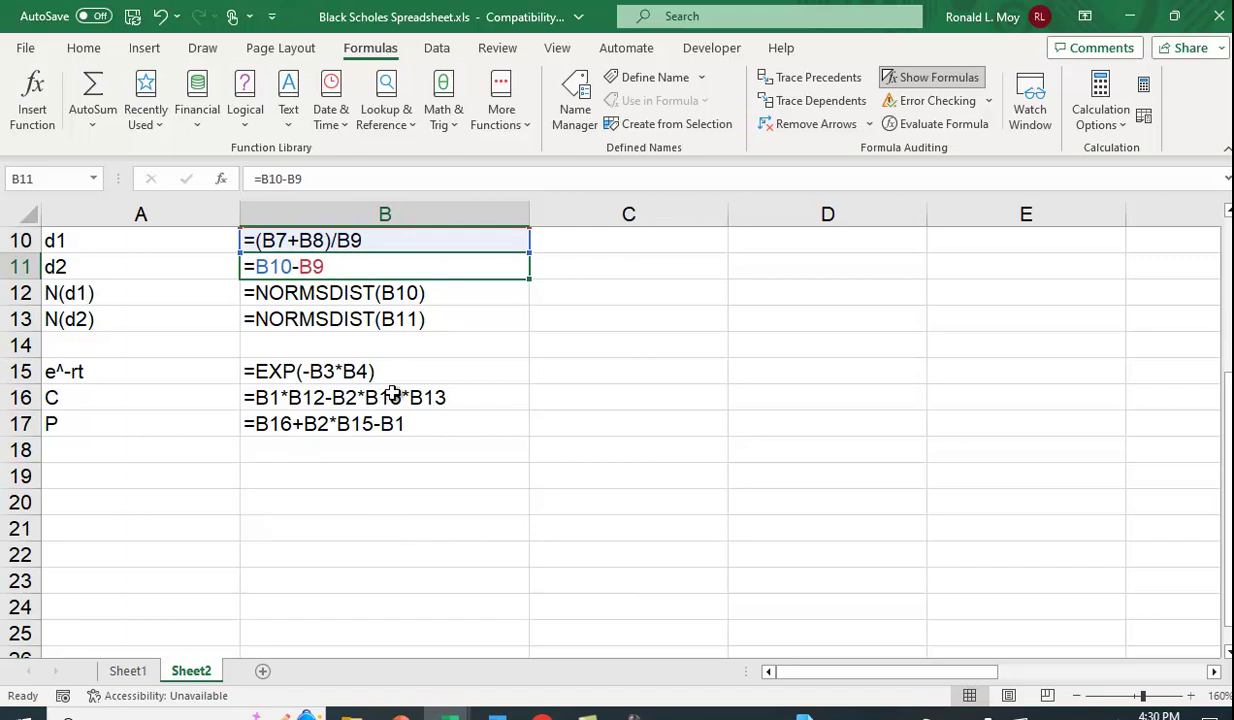
scroll(441, 537, "up", 1)
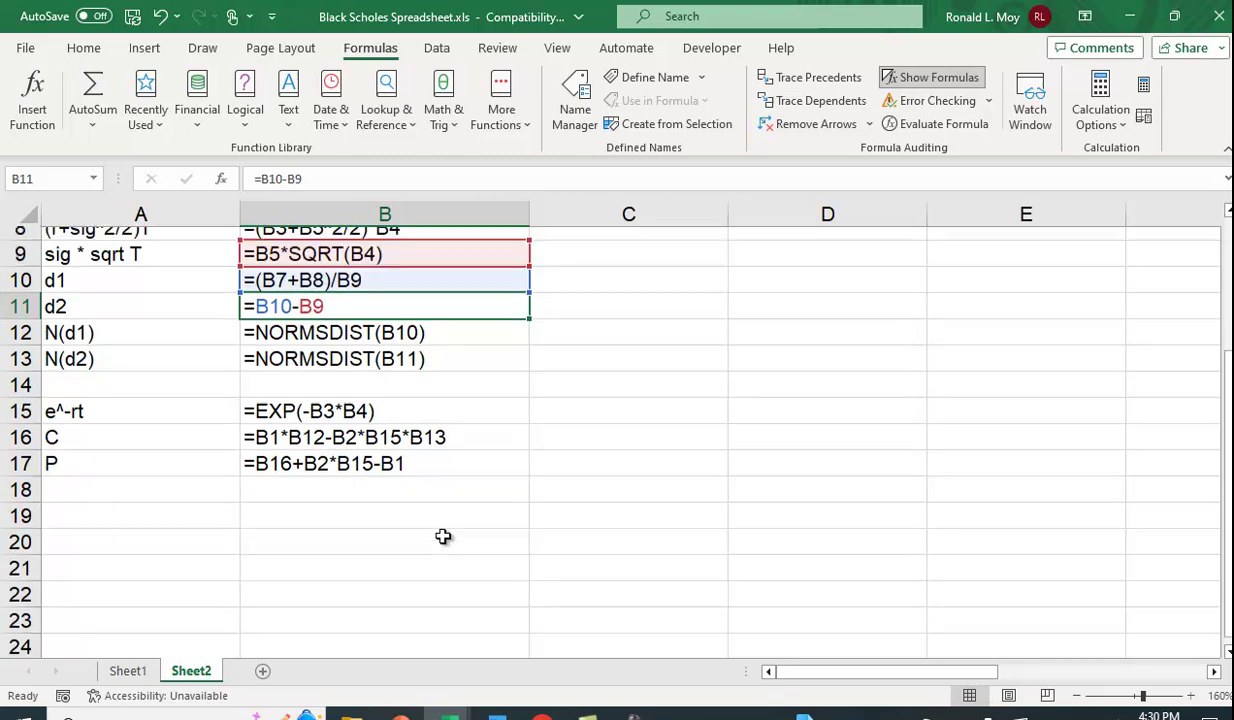
scroll(443, 535, "up", 3)
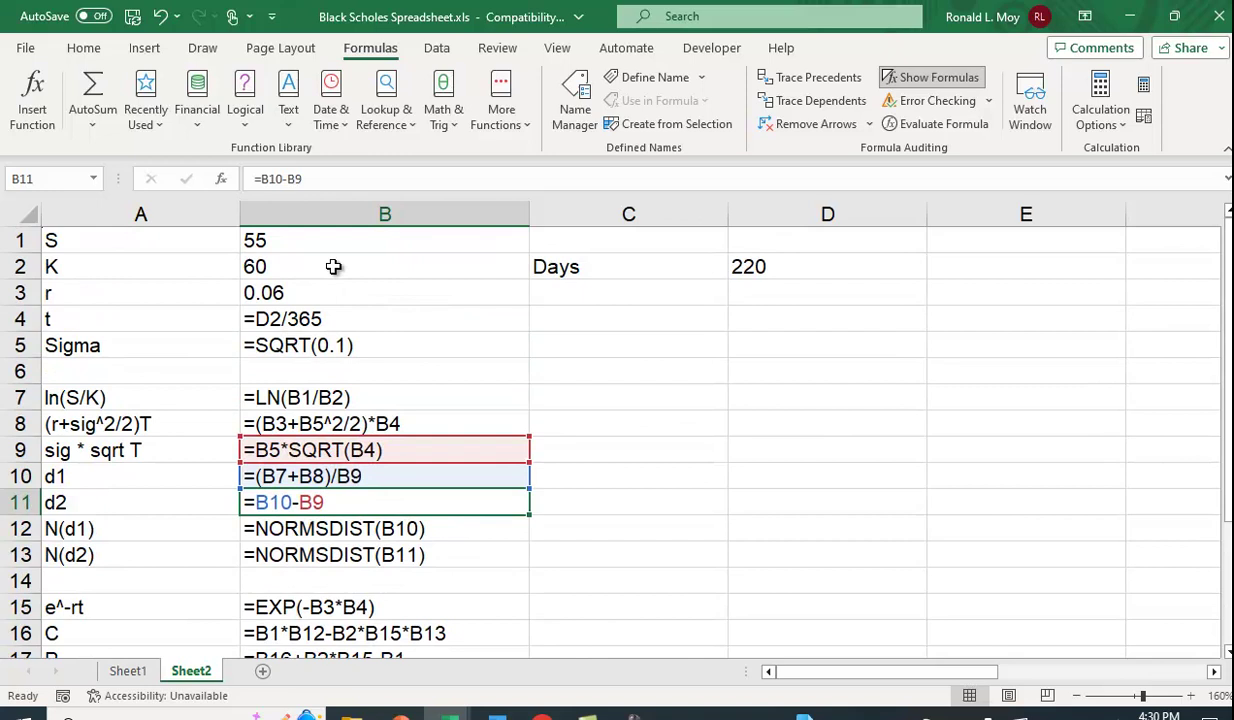
scroll(333, 267, "down", 2)
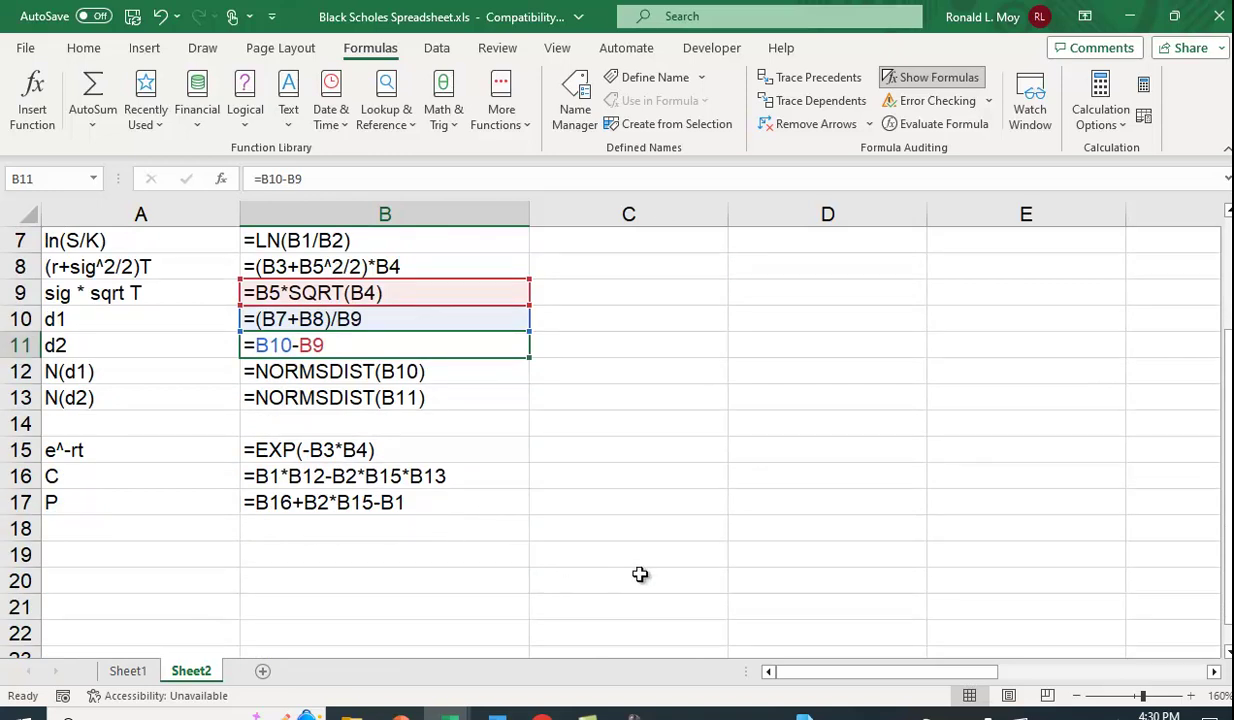
scroll(633, 567, "up", 2)
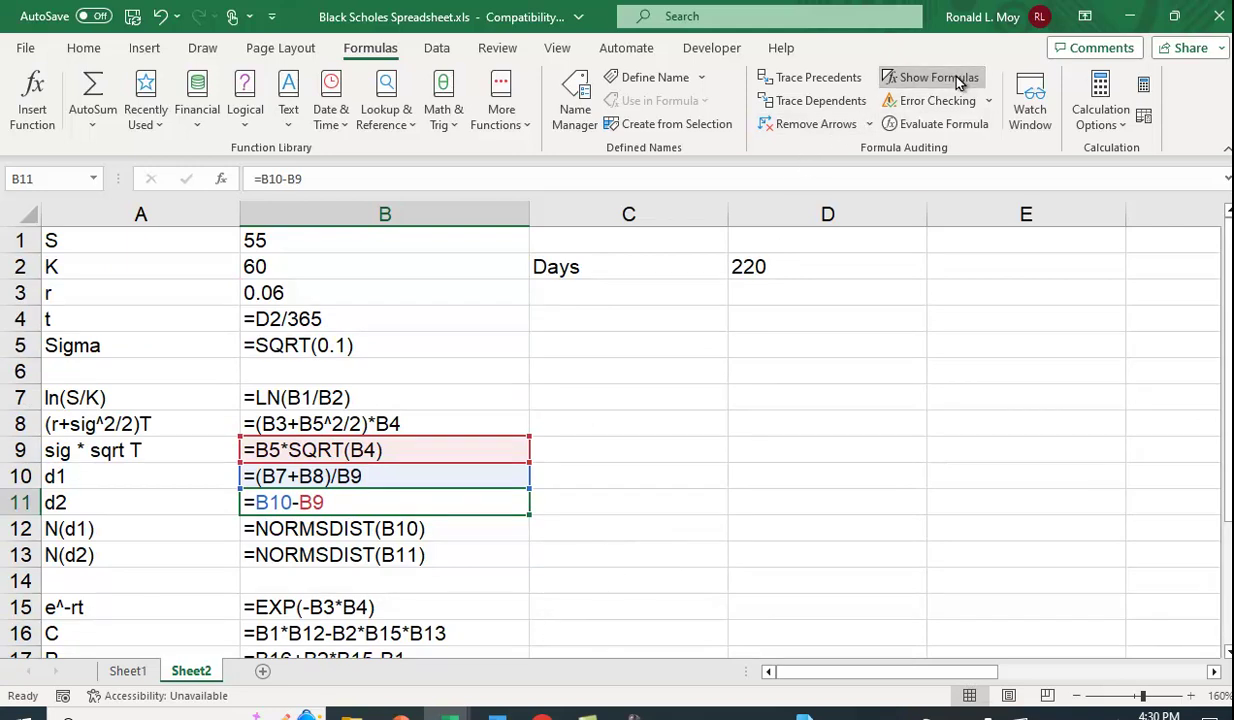
Step: Turn off Show Formulas and reposition the sheet so the values and formula pictures show
left_click(922, 76)
left_click_drag(1004, 674, 1040, 674)
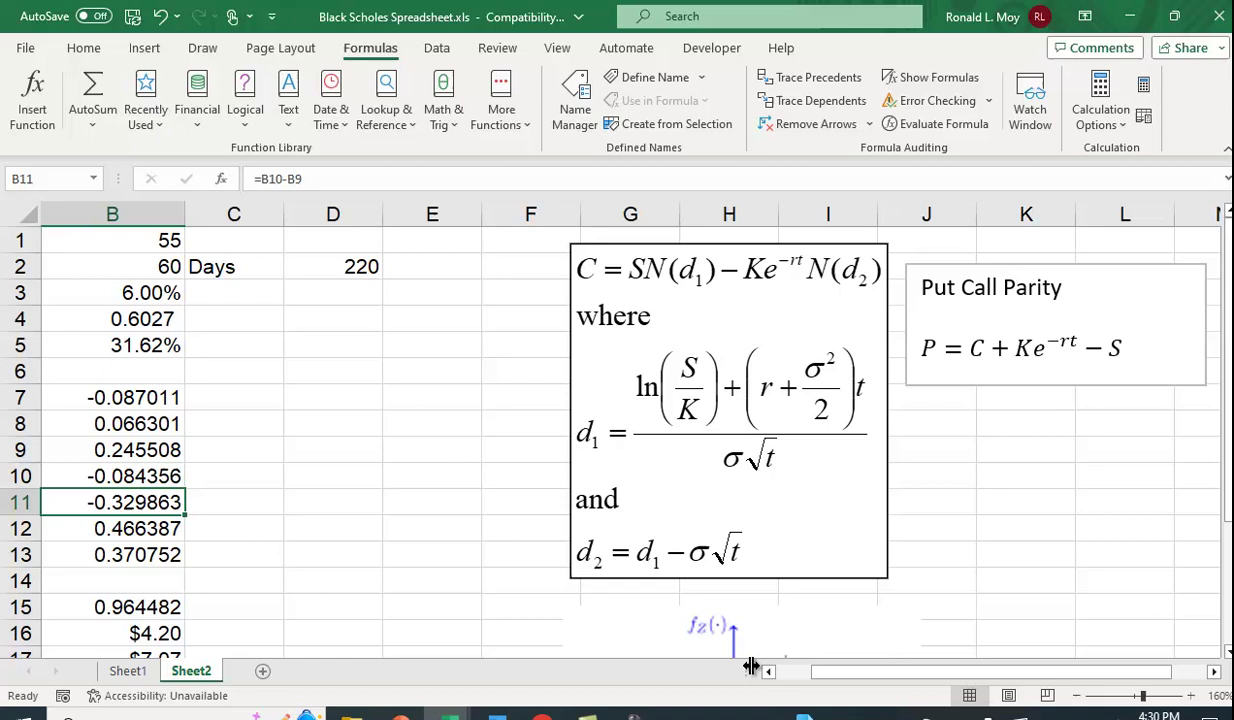
left_click_drag(862, 672, 848, 672)
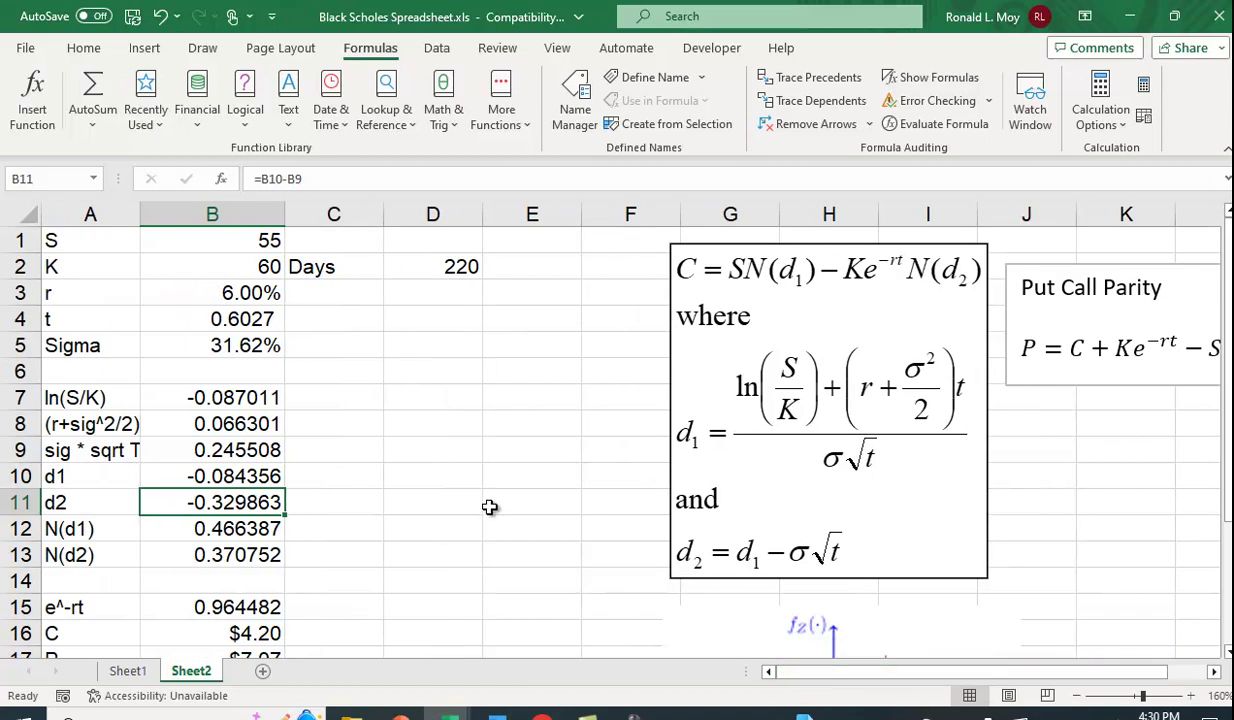
scroll(490, 504, "down", 1)
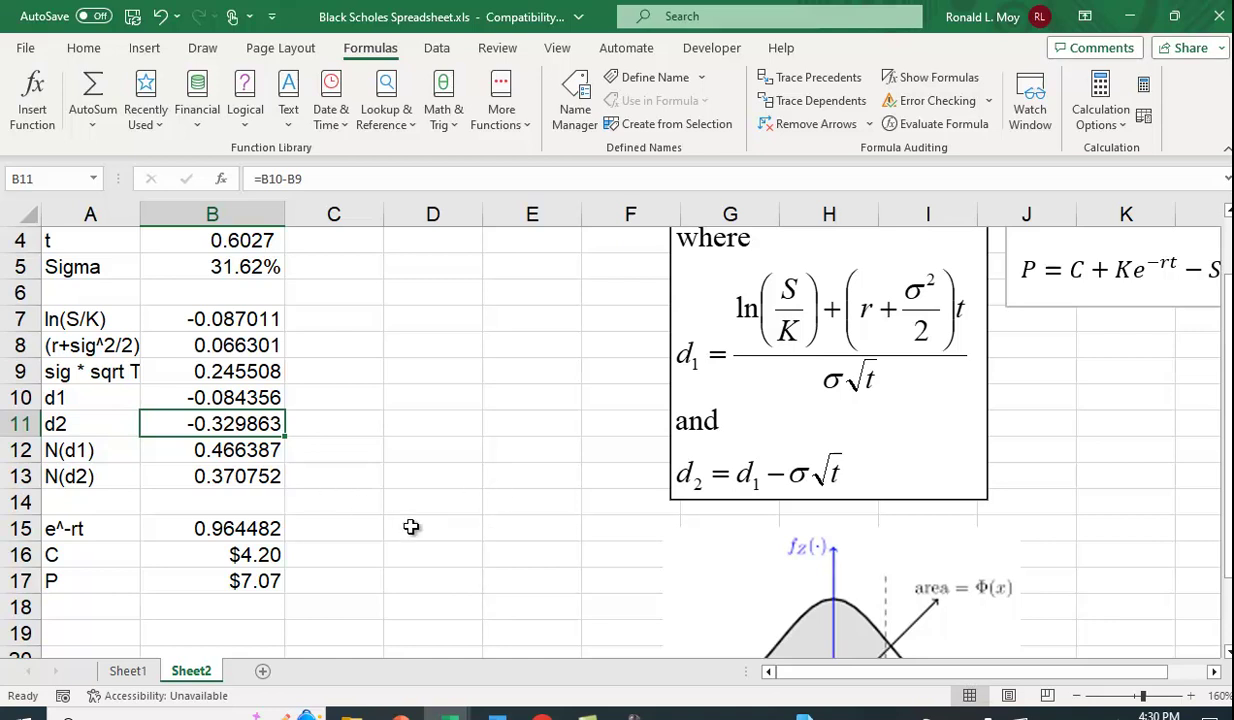
Step: Enter 60 as the stock price S in B1 and review the recalculated prices
scroll(509, 580, "up", 1)
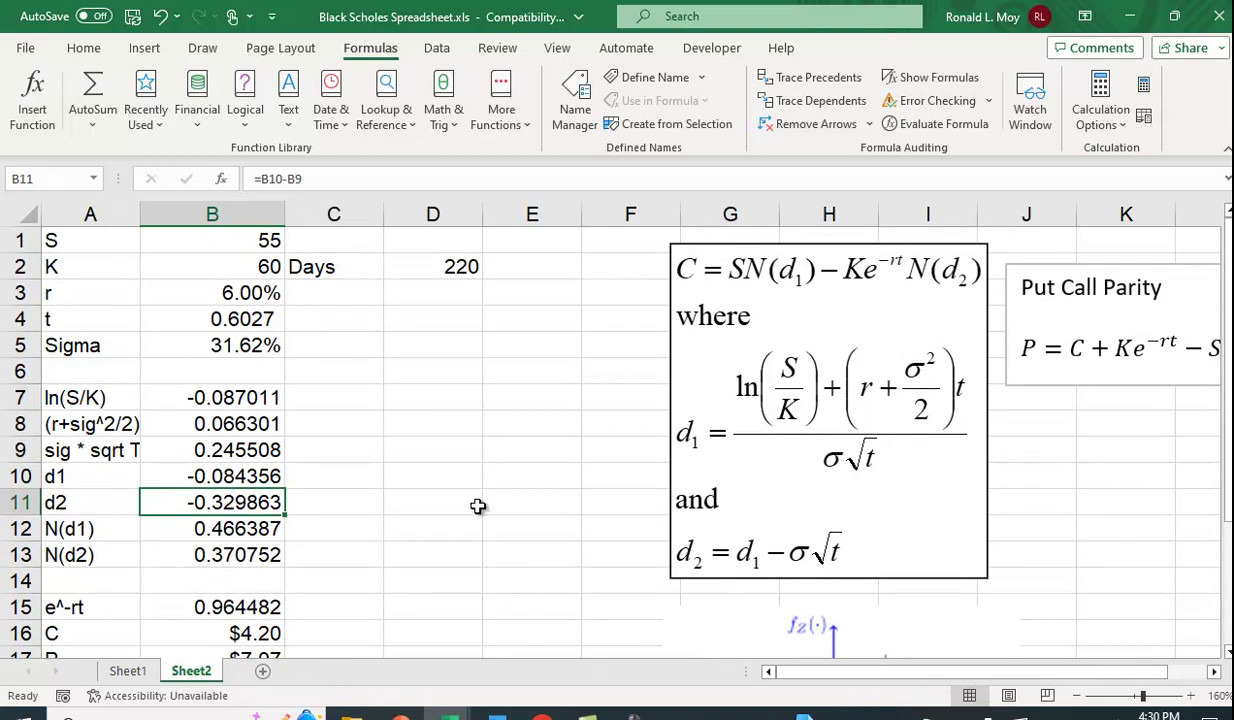
left_click(251, 240)
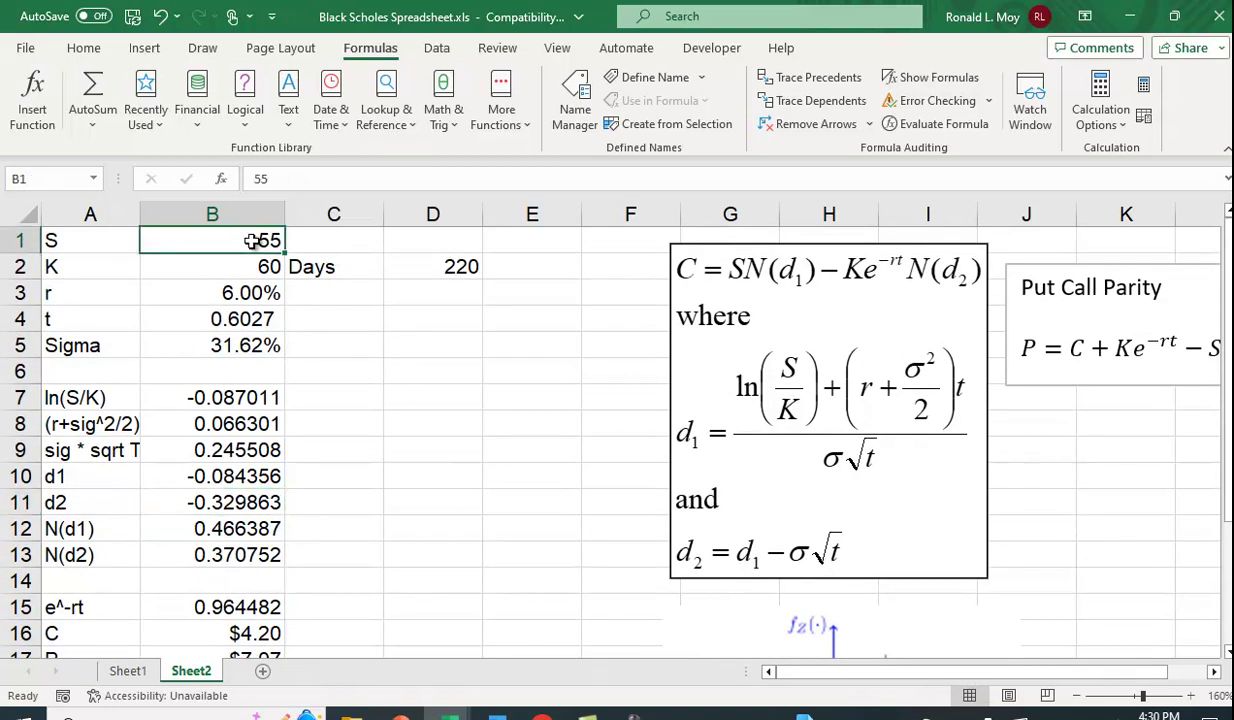
type("60")
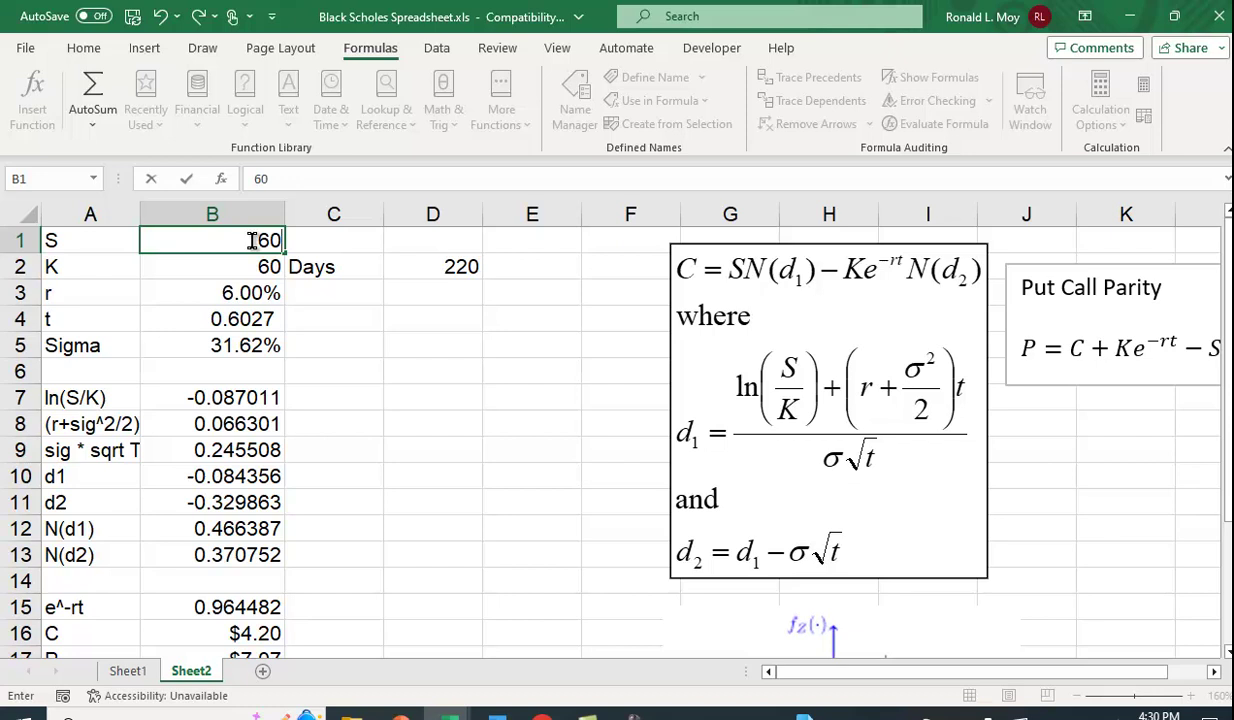
key("Return")
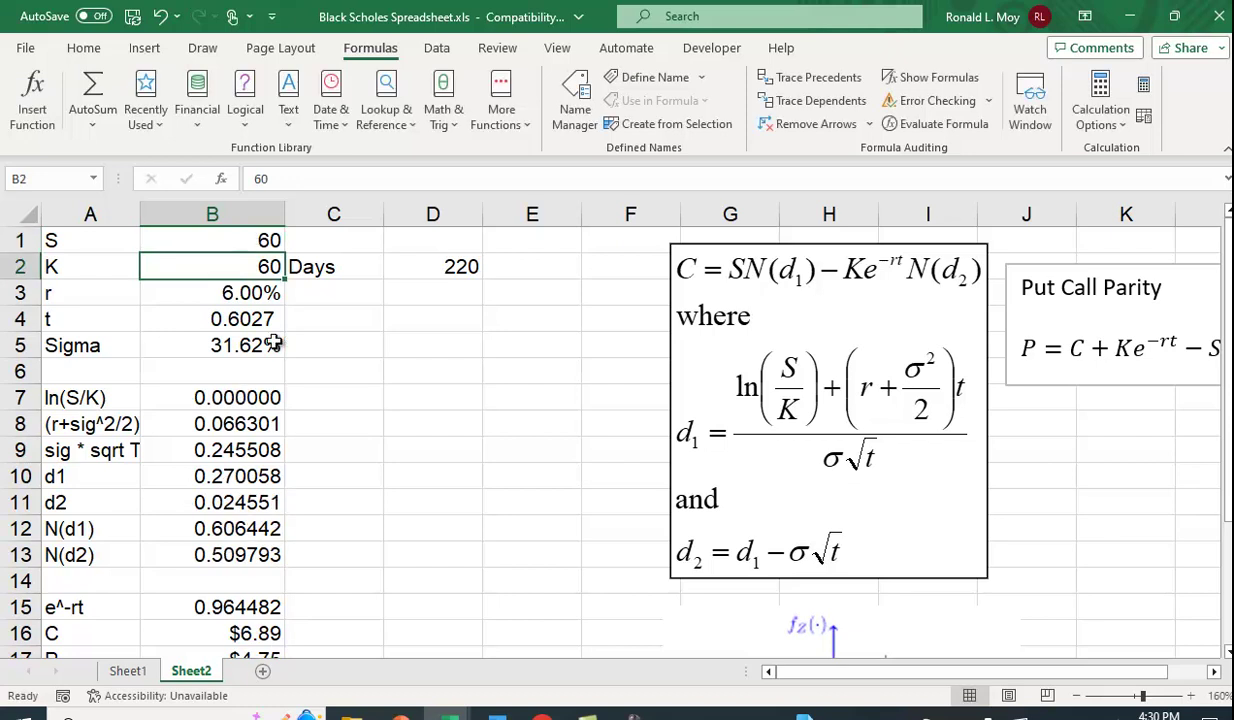
scroll(266, 330, "down", 2)
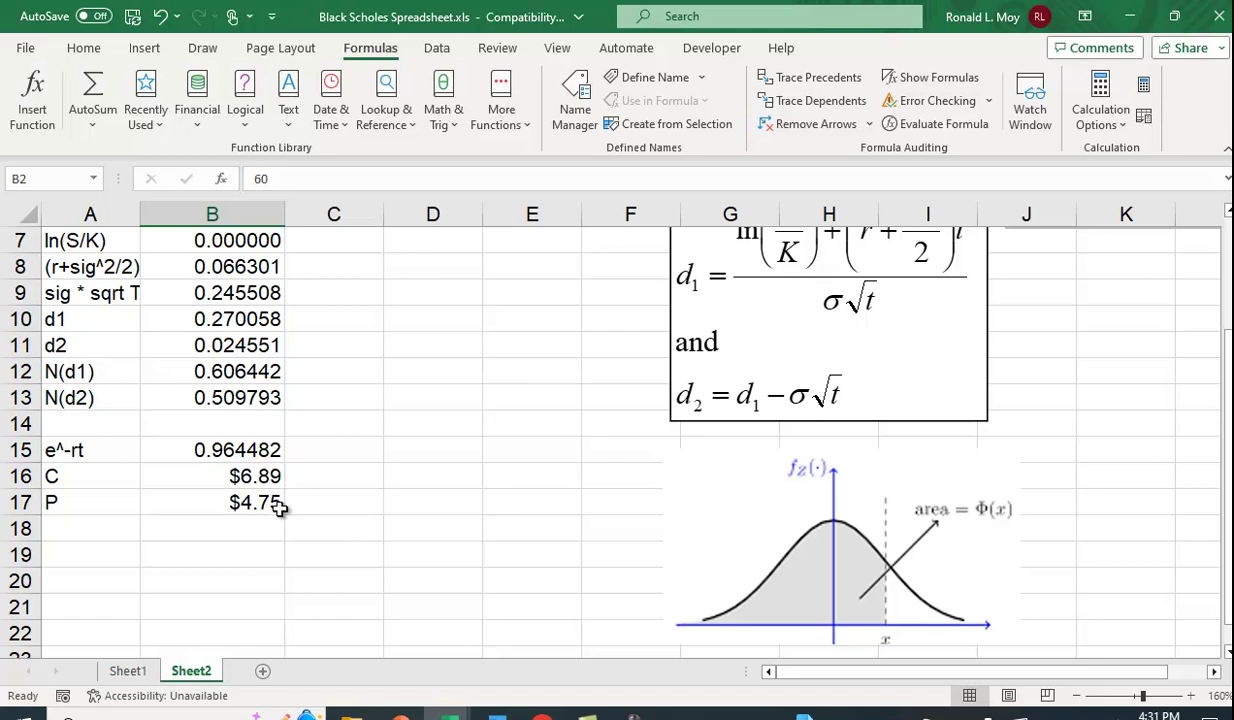
scroll(333, 534, "up", 2)
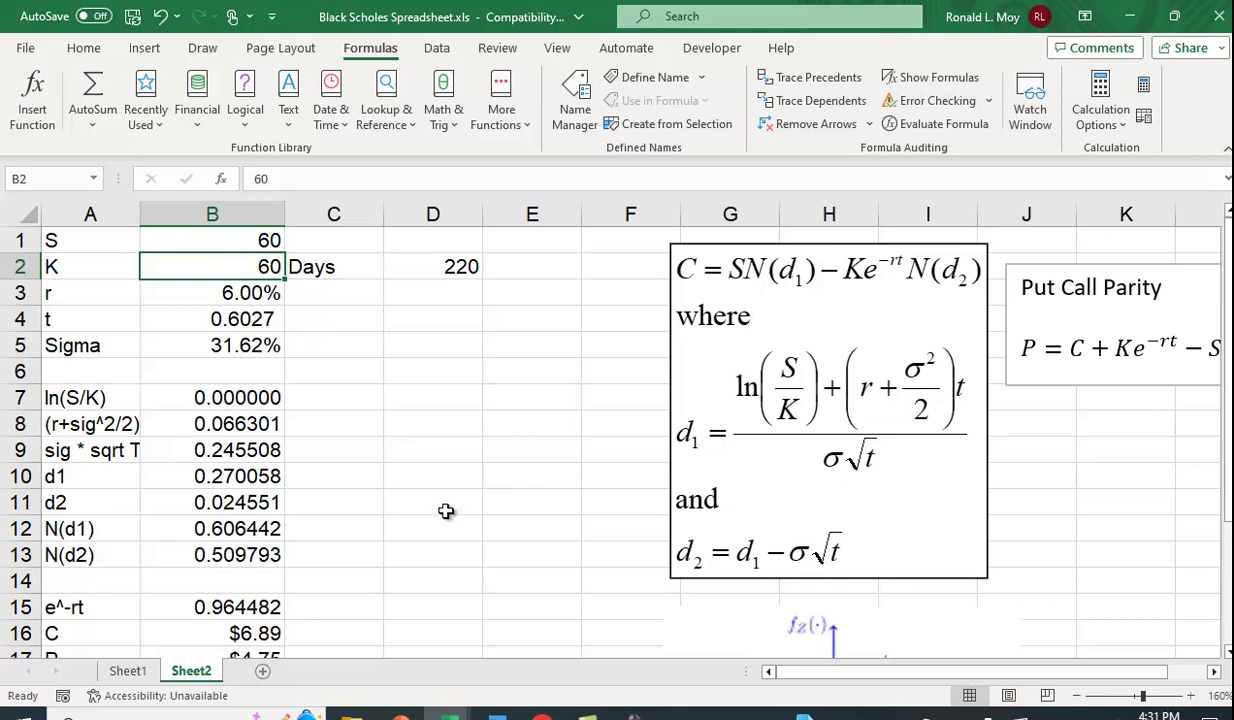
scroll(436, 537, "down", 2)
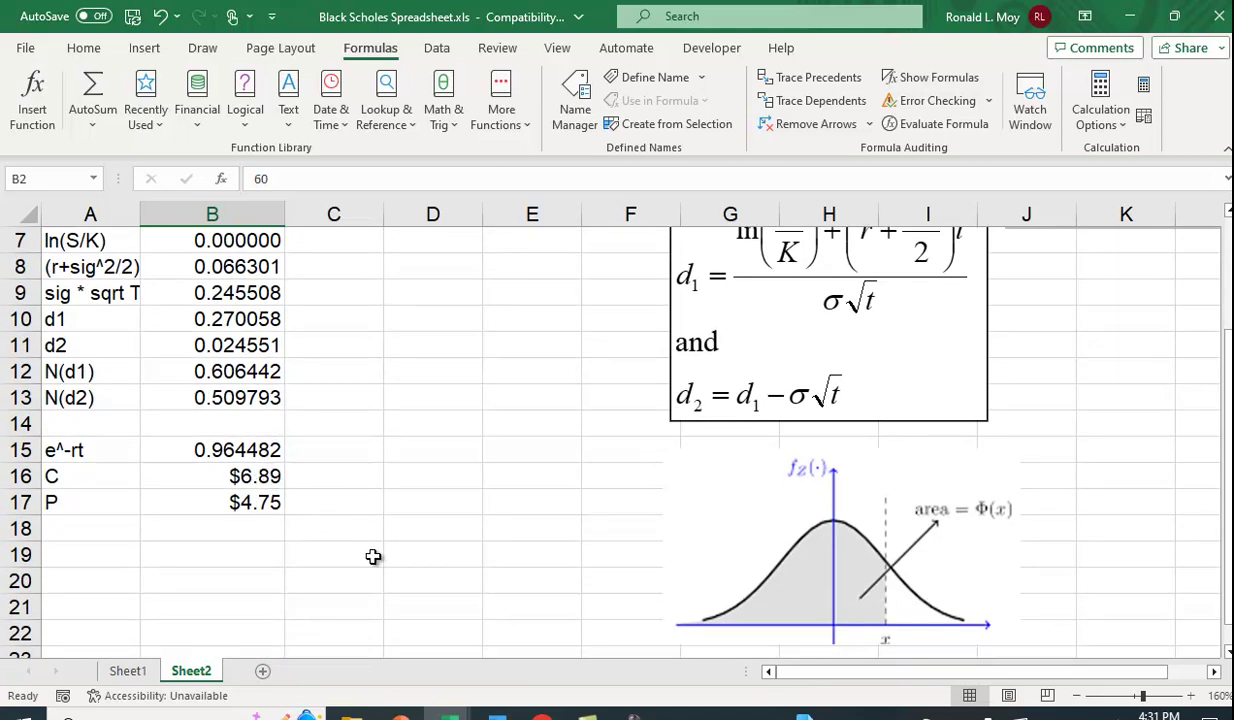
scroll(375, 557, "up", 2)
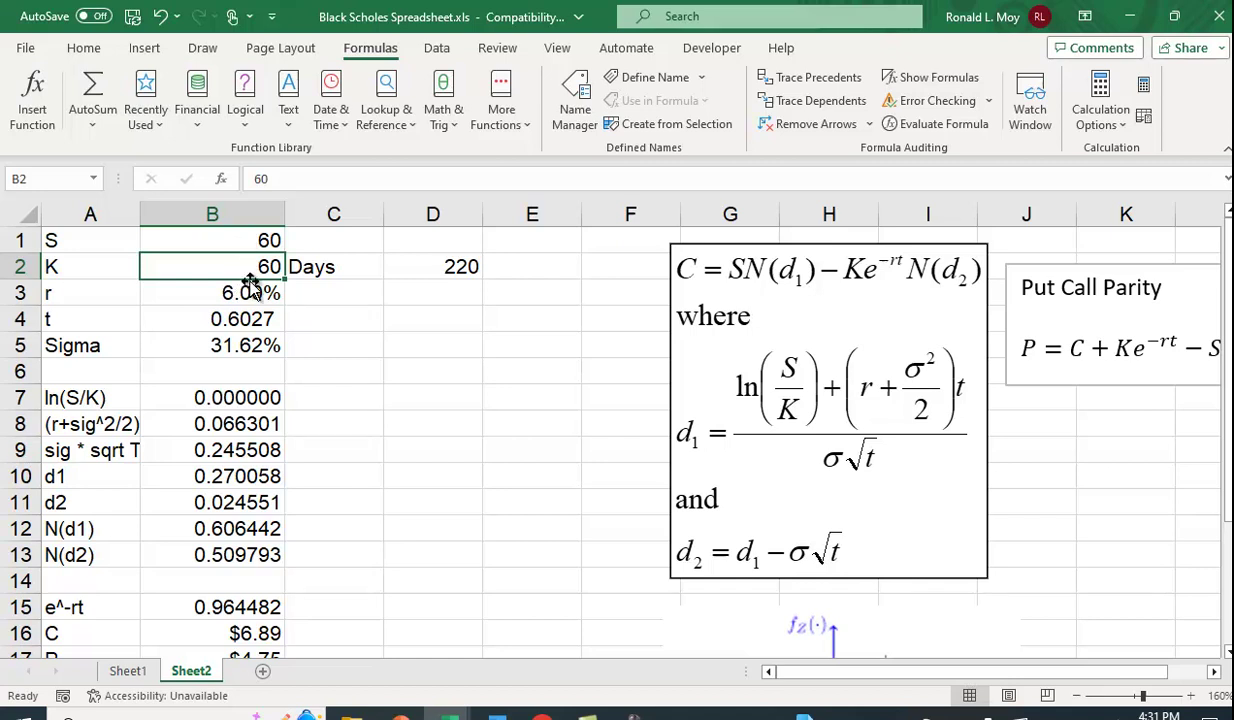
Step: Change S to 55 and check the call falls to $4.20 and the put rises to $7.07
left_click(234, 240)
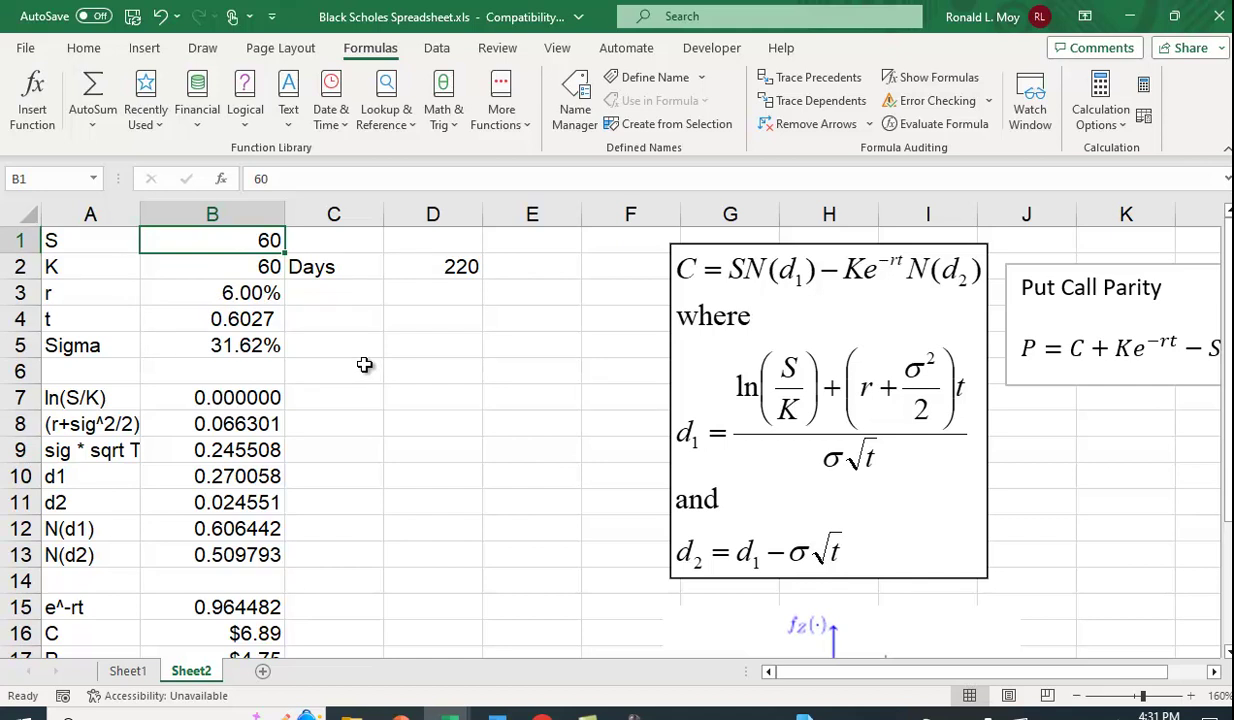
type("55")
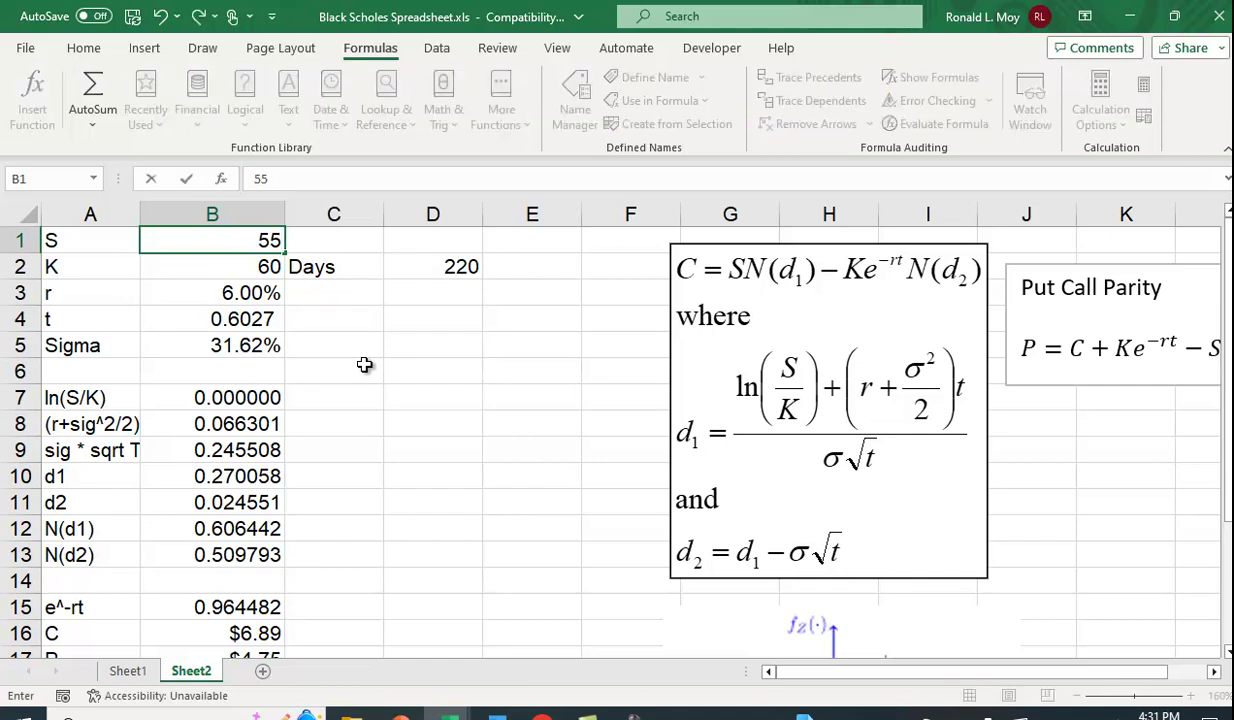
key("Return")
scroll(455, 380, "down", 1)
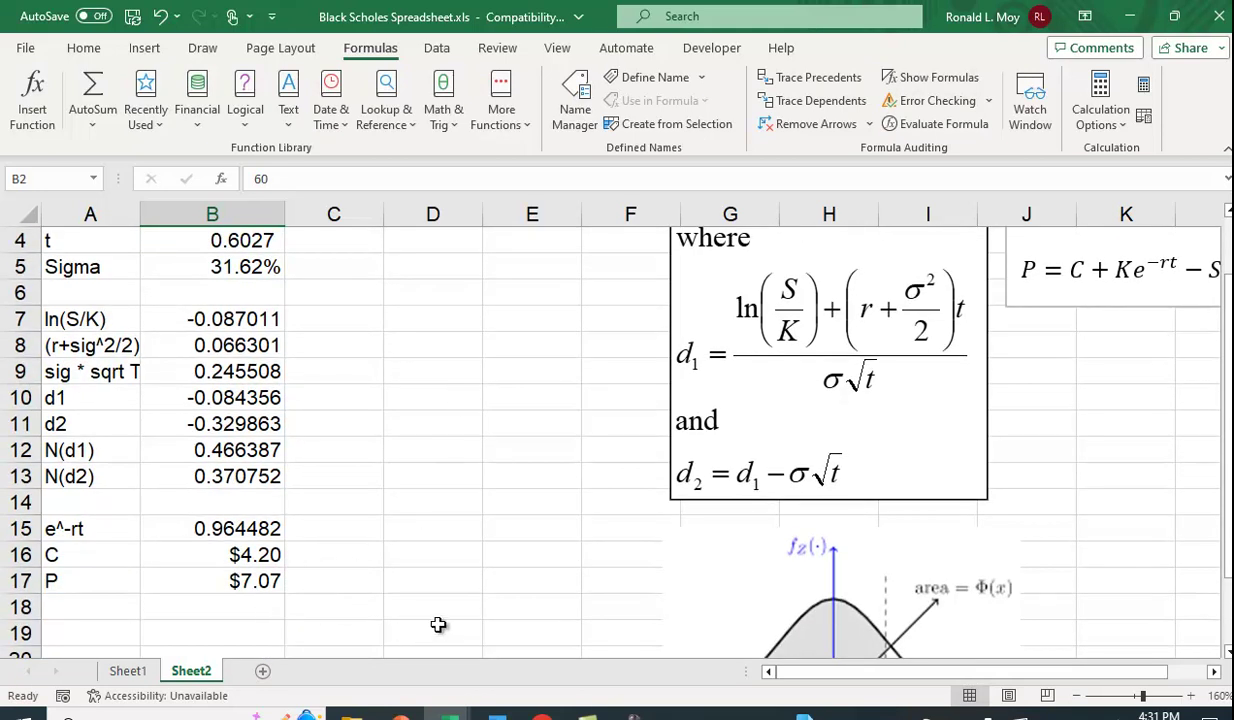
scroll(438, 623, "up", 1)
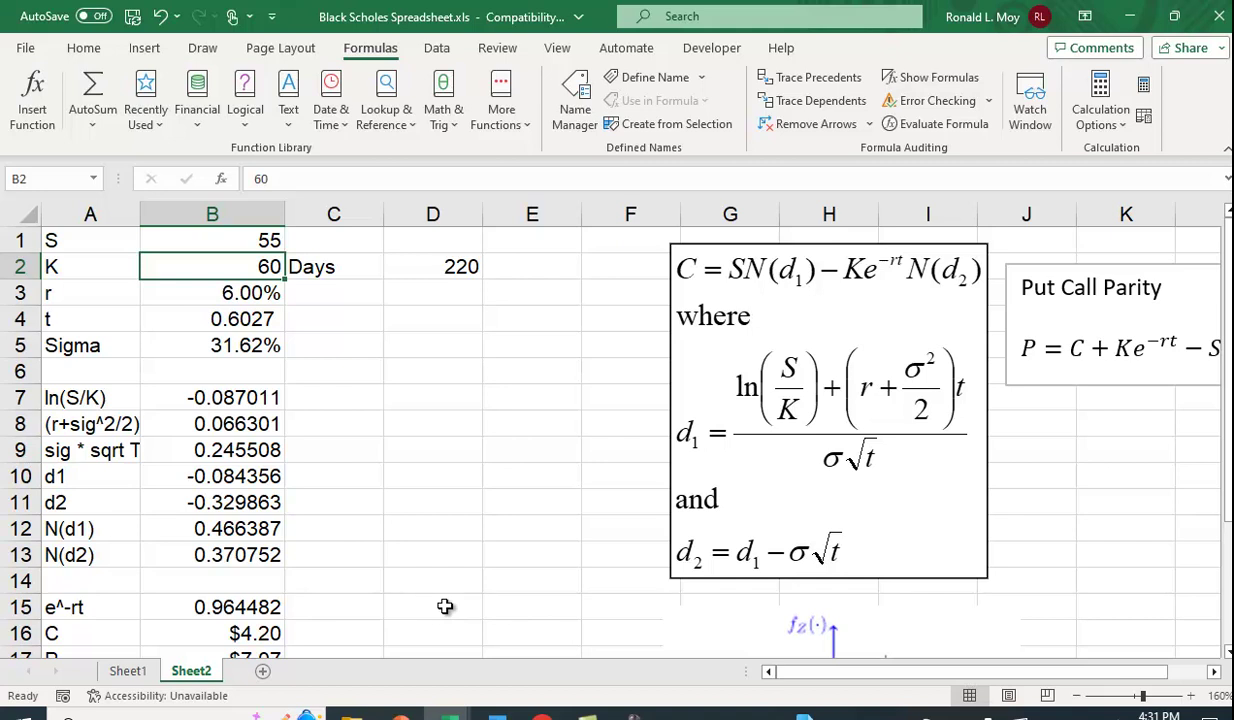
Step: Enter 50 as strike K in B2, fixing a stray 5, and review C $9.13 and P $2.36
type("5")
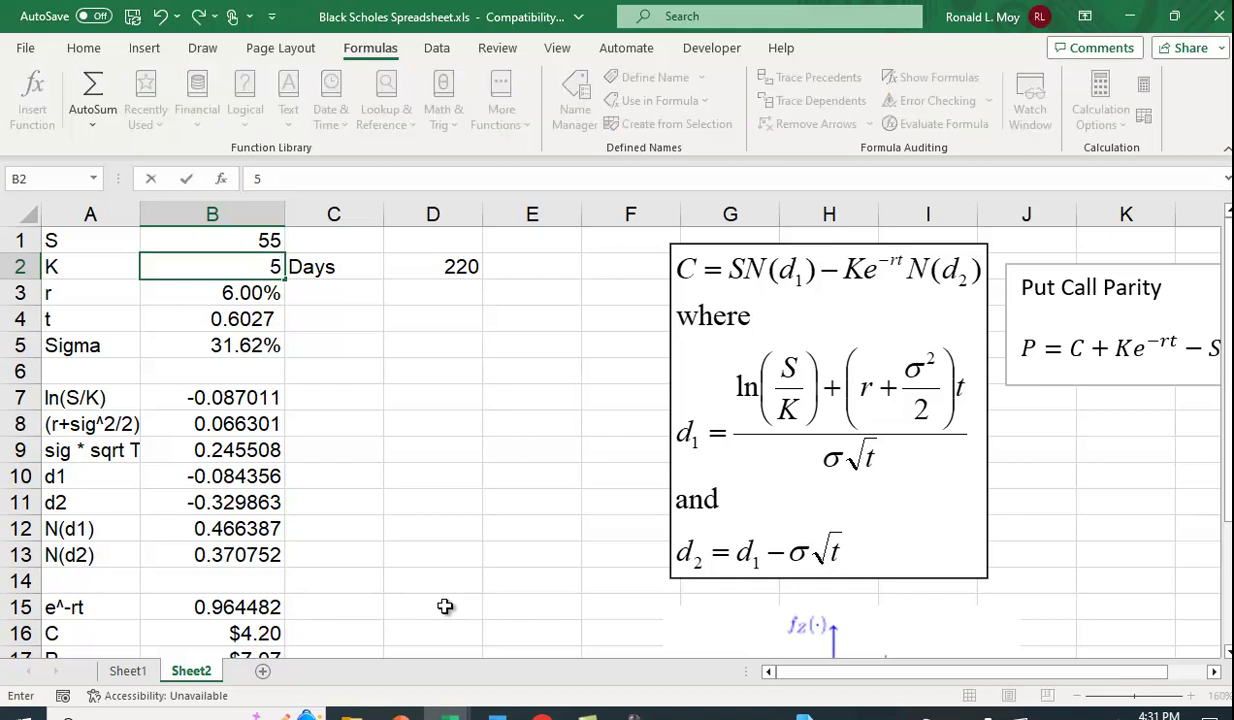
key("BackSpace")
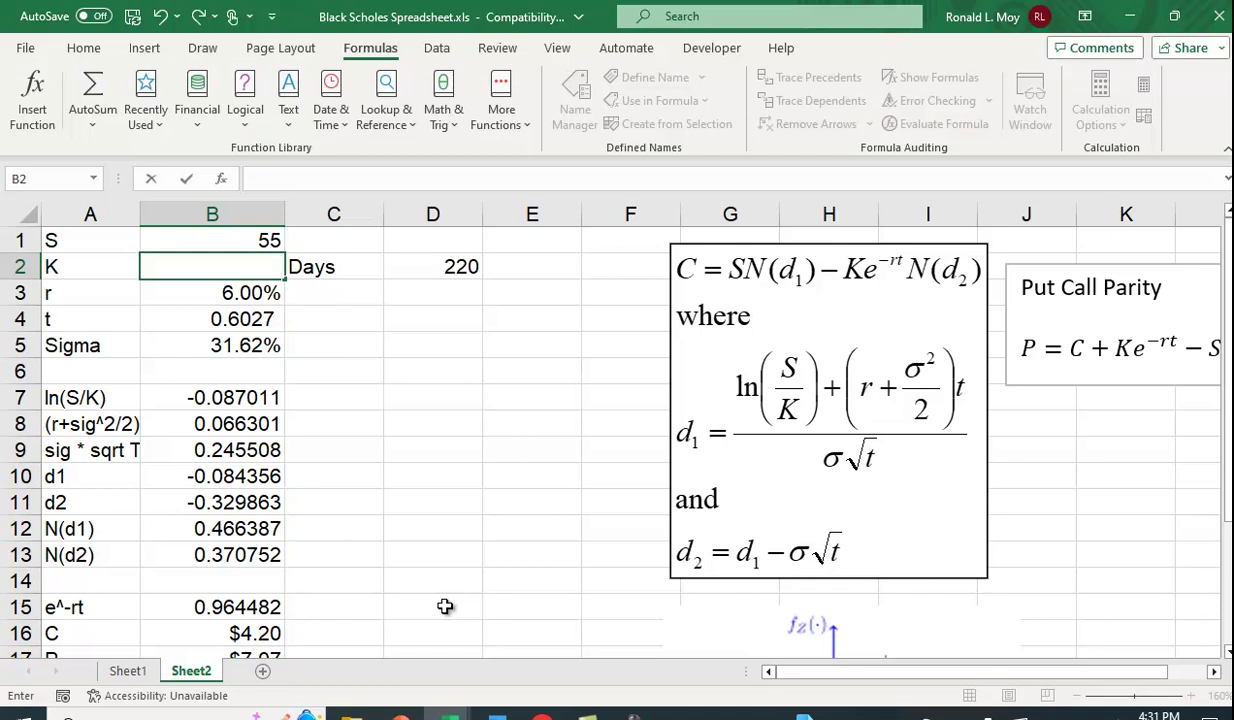
type("50")
key("Return")
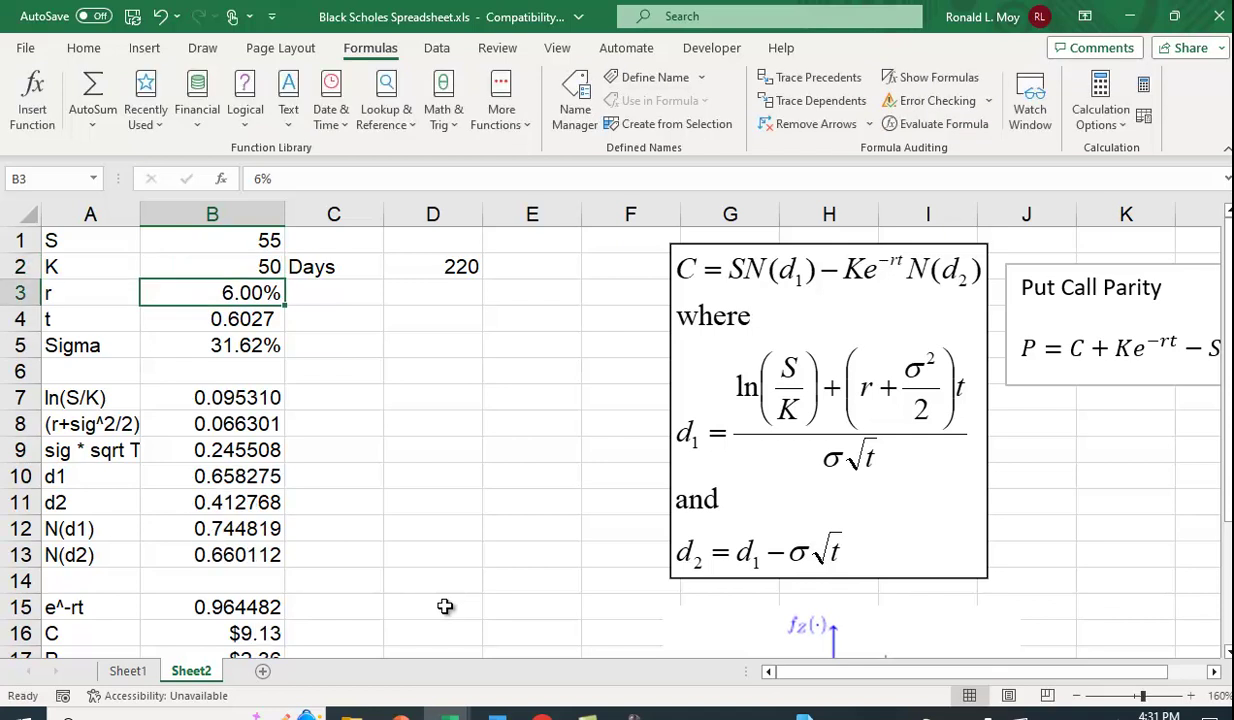
scroll(402, 548, "down", 2)
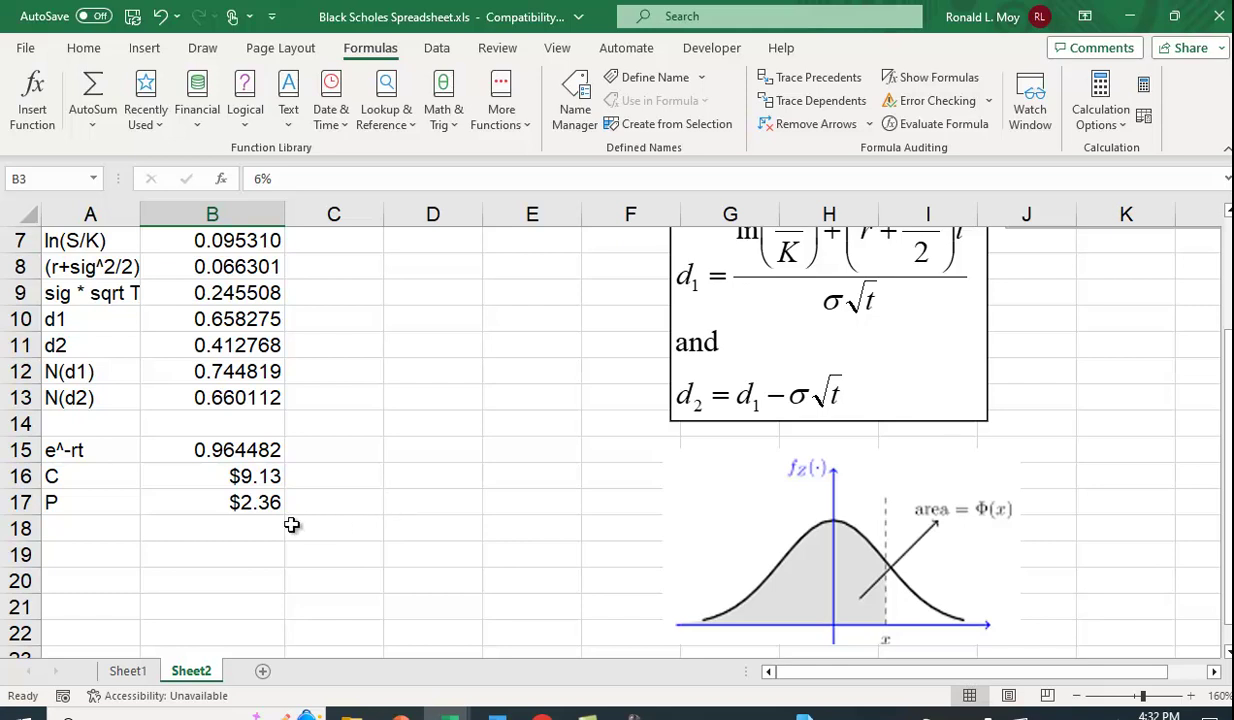
scroll(360, 560, "up", 2)
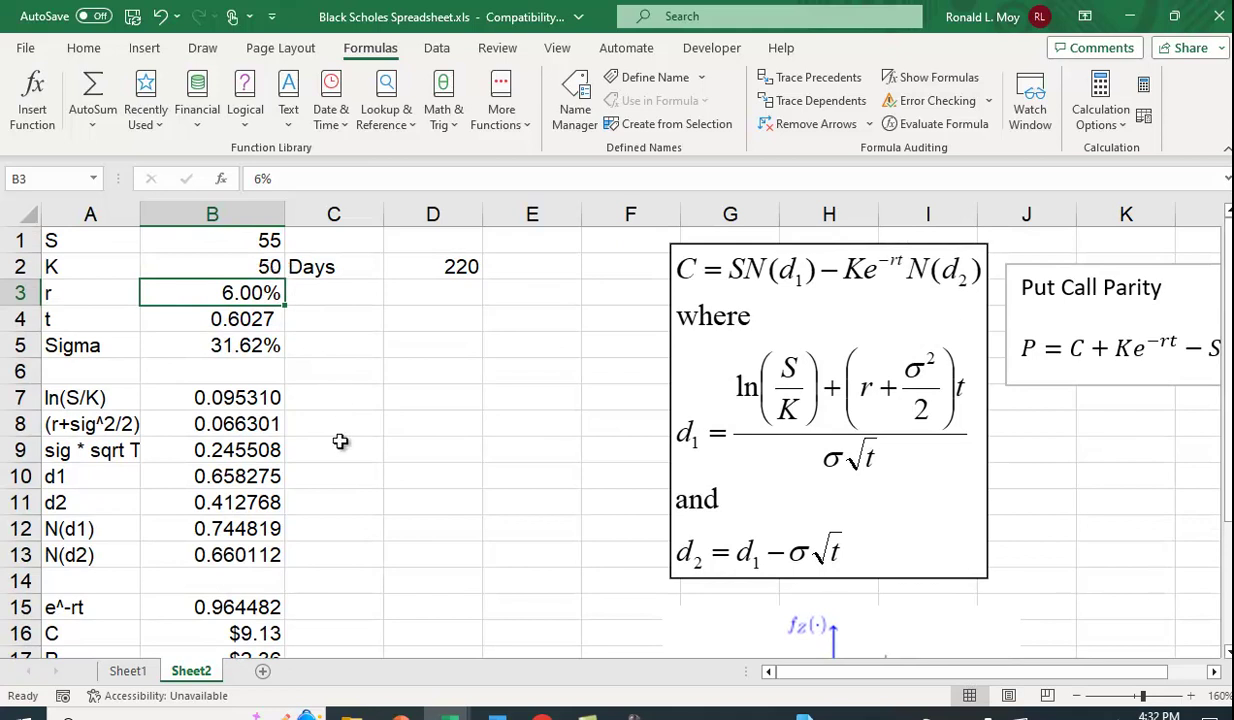
scroll(344, 460, "down", 2)
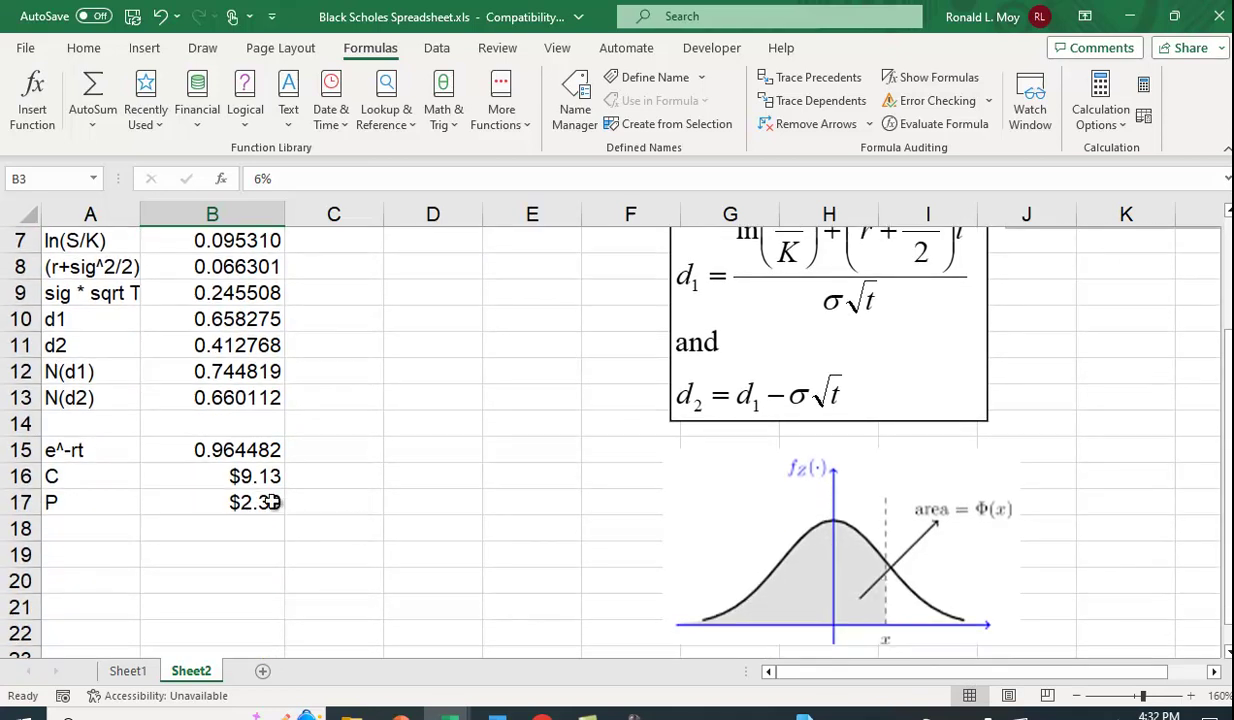
scroll(355, 515, "up", 2)
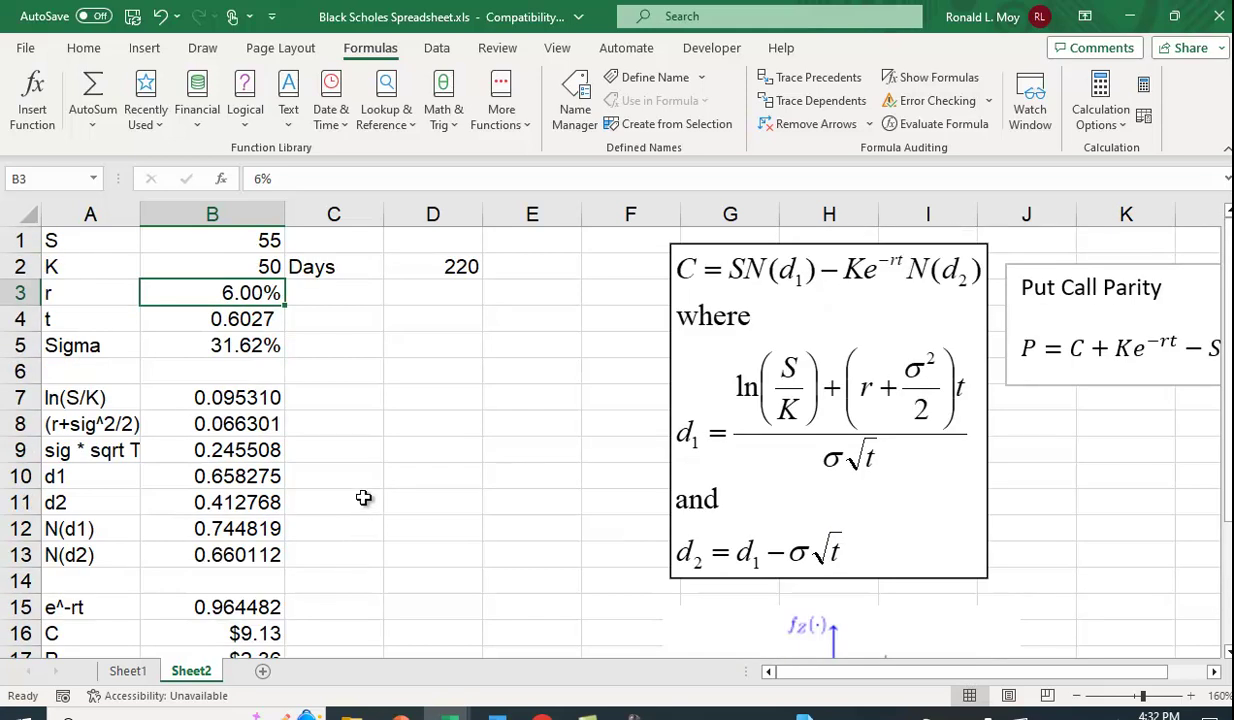
scroll(366, 386, "down", 1)
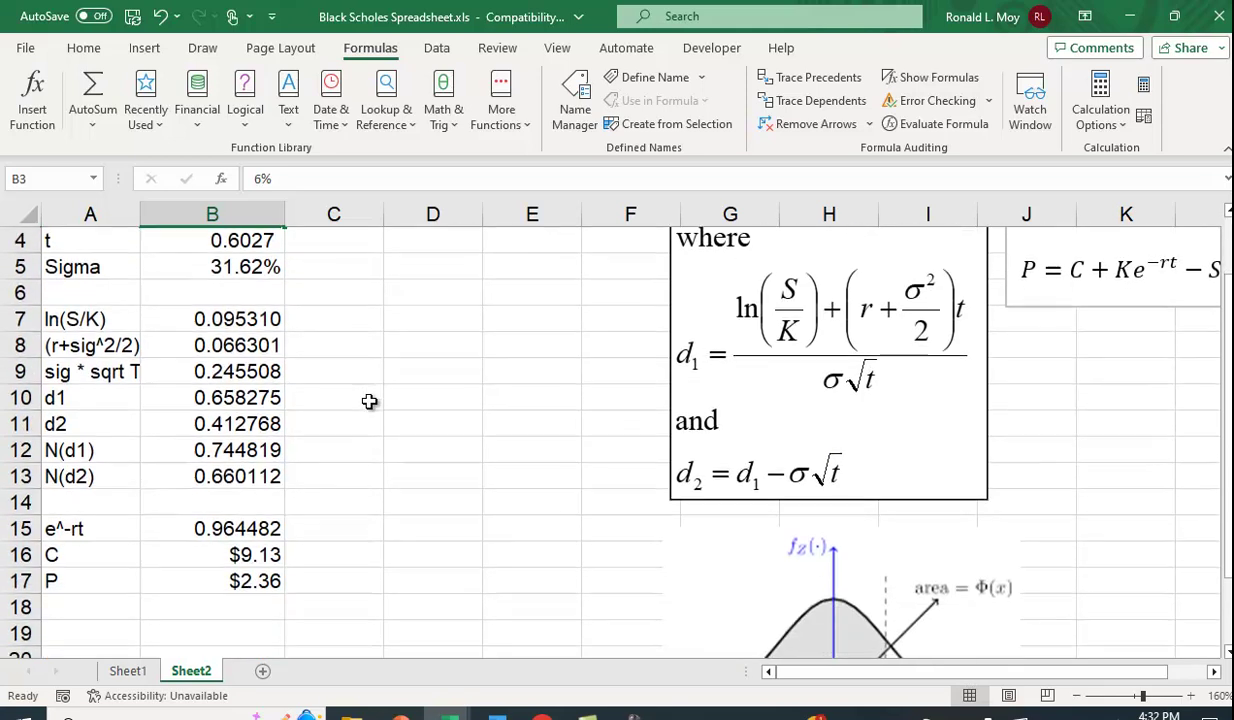
scroll(369, 412, "up", 1)
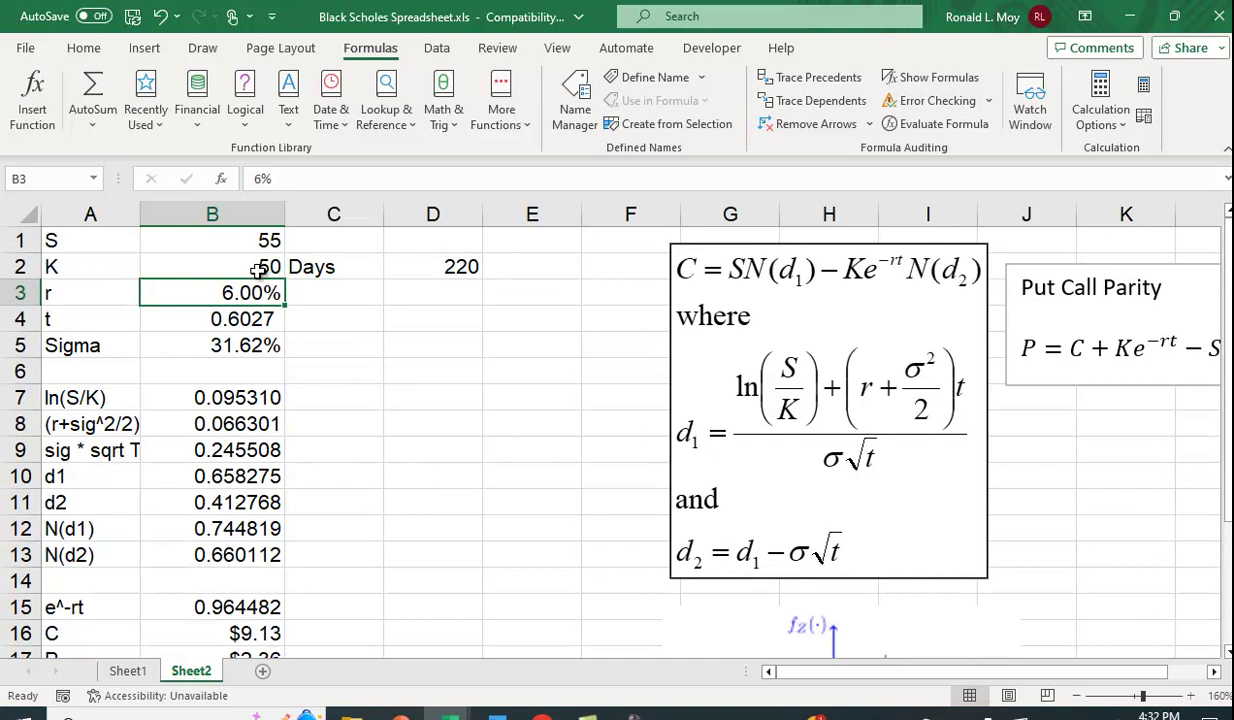
scroll(350, 370, "down", 1)
scroll(358, 388, "up", 1)
Step: Restore strike K to 60 and try an 8% interest rate r
left_click(252, 262)
type("60")
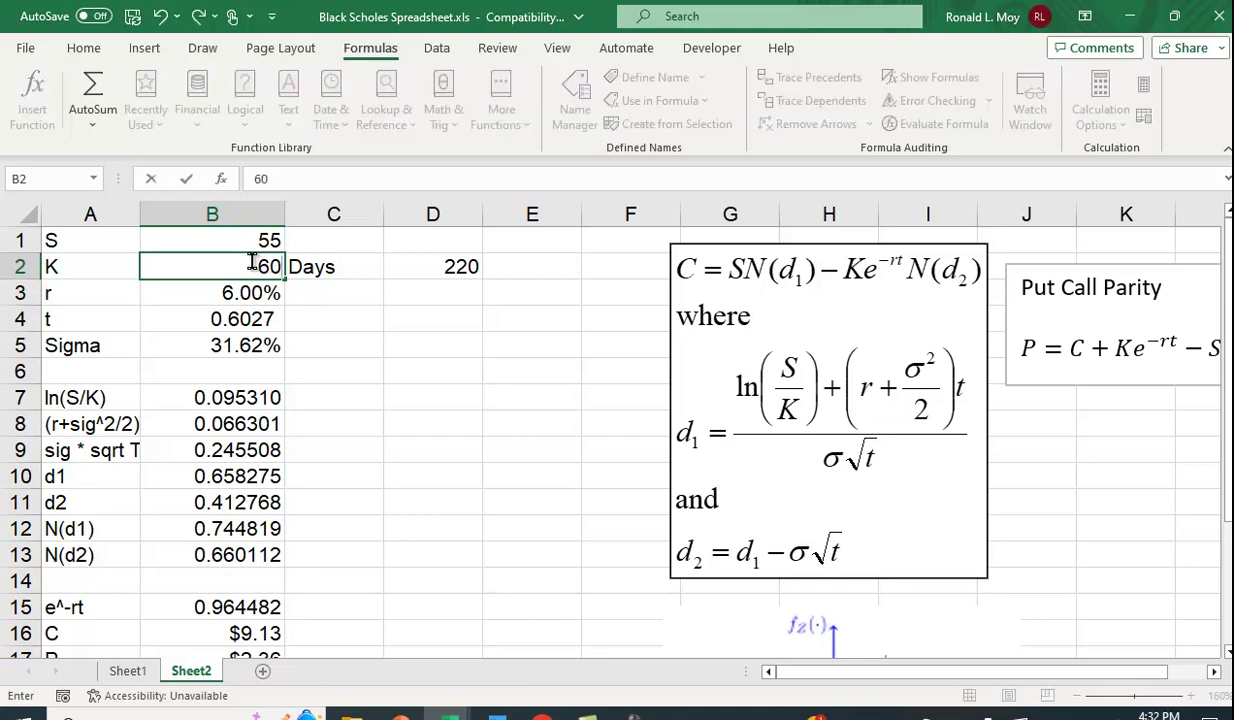
key("Return")
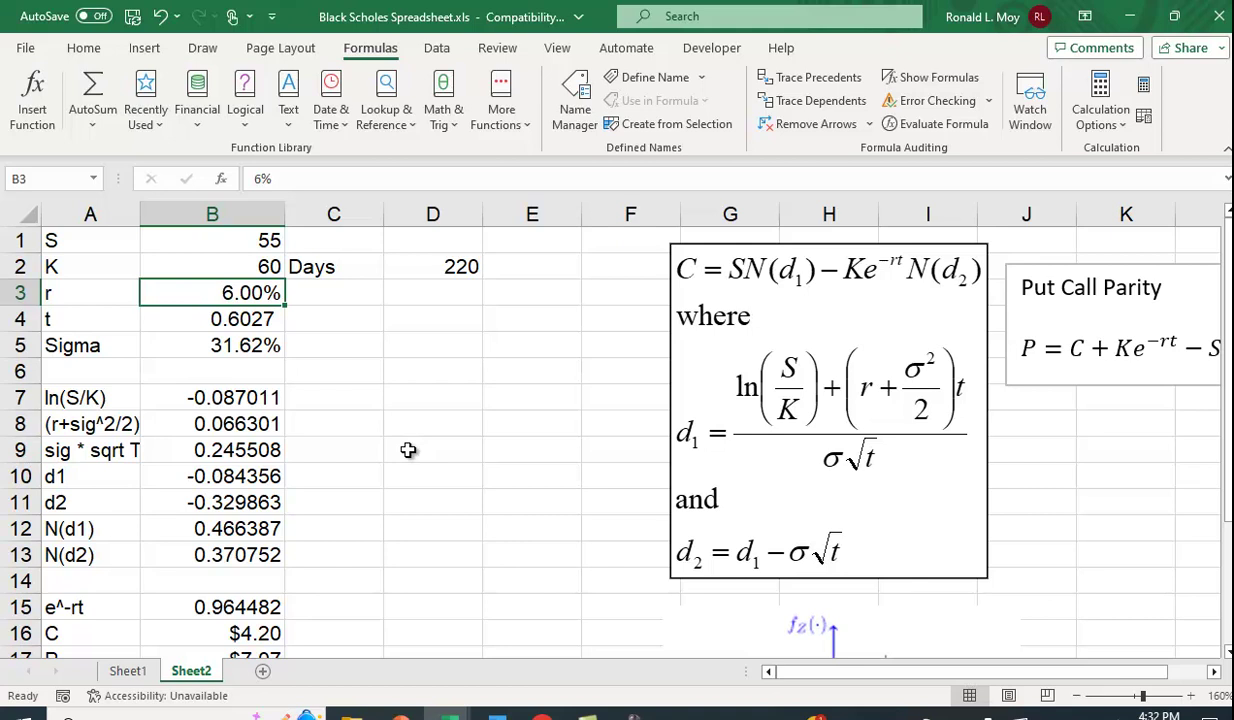
type("8")
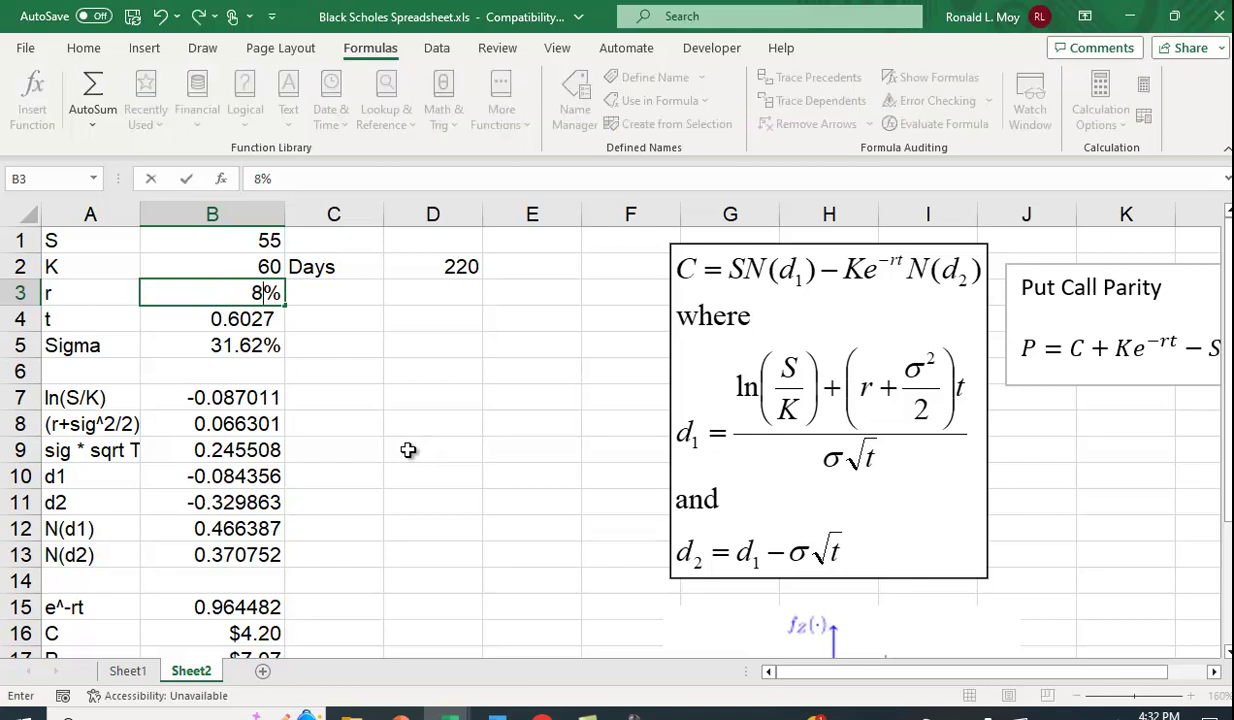
key("Return")
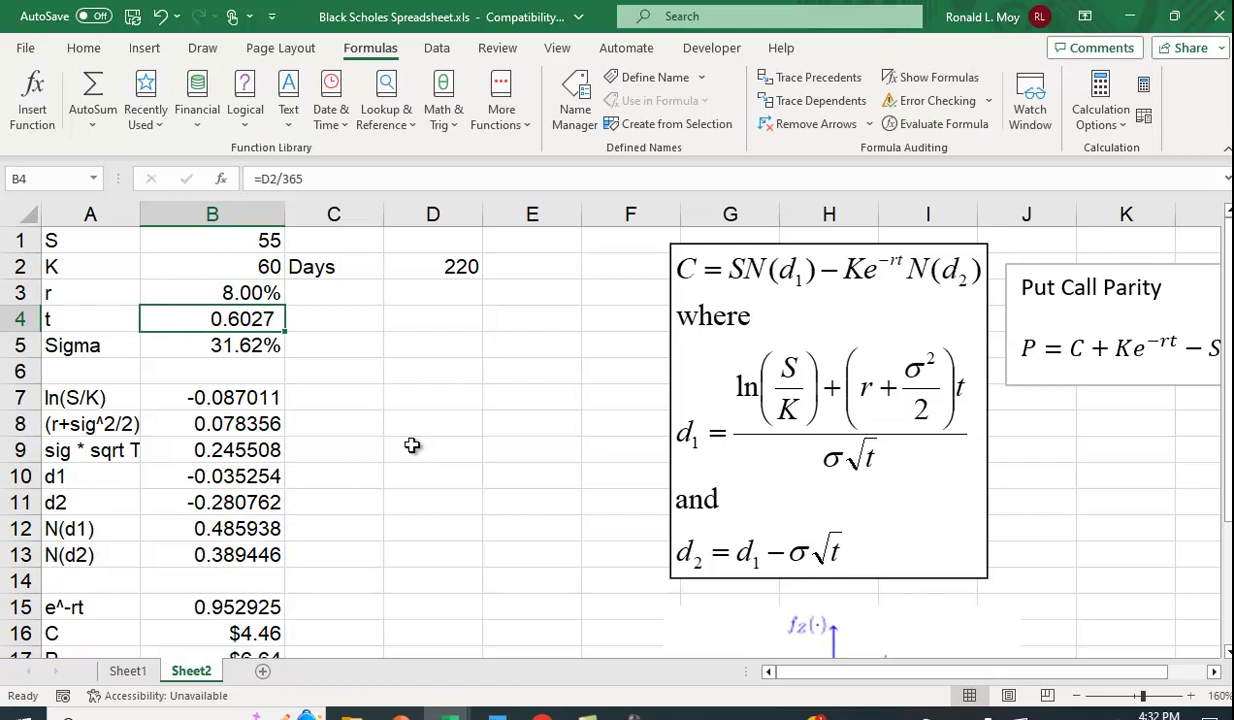
scroll(408, 455, "down", 1)
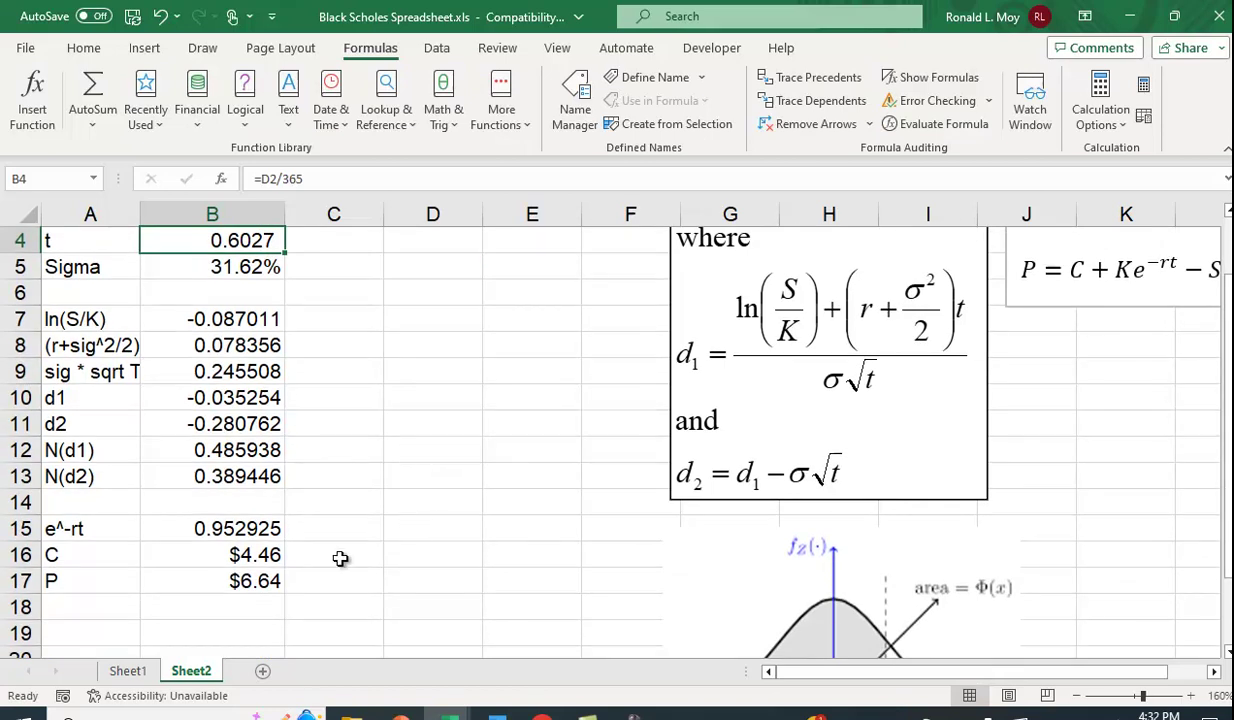
scroll(320, 545, "up", 1)
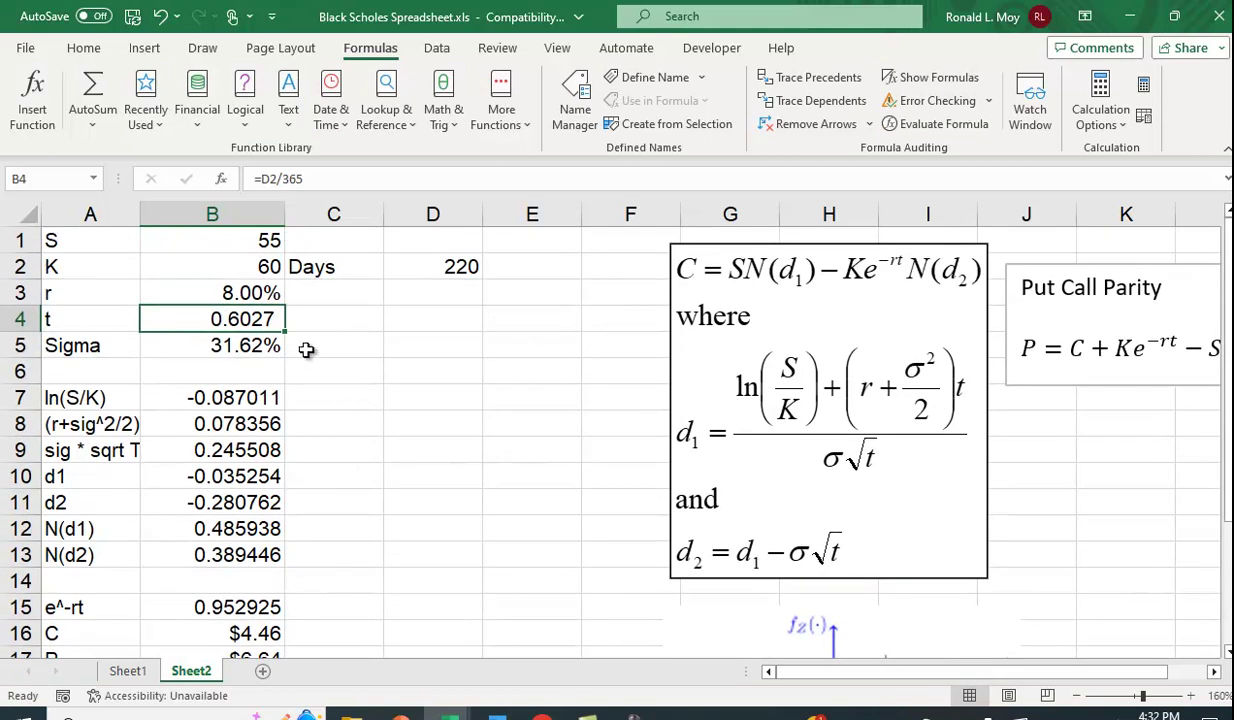
Step: Put the rate r back to 6% and check the recalculated prices
left_click(258, 290)
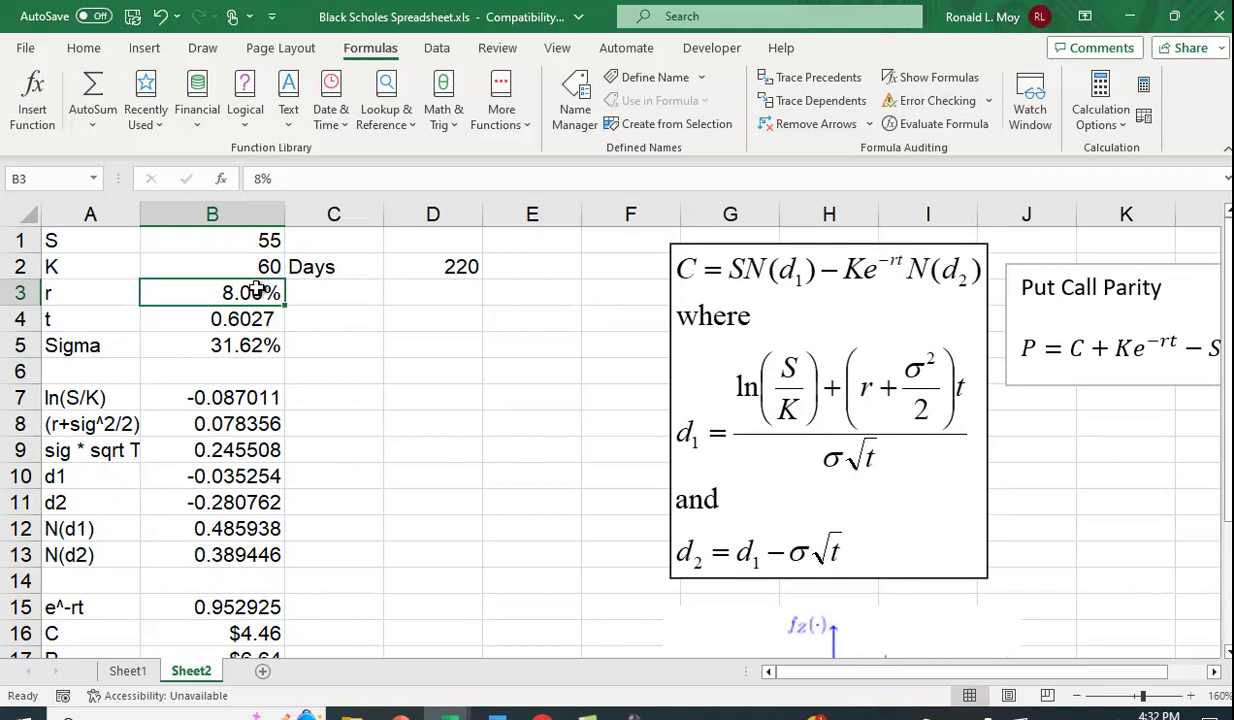
type("6")
key("Return")
scroll(363, 372, "down", 1)
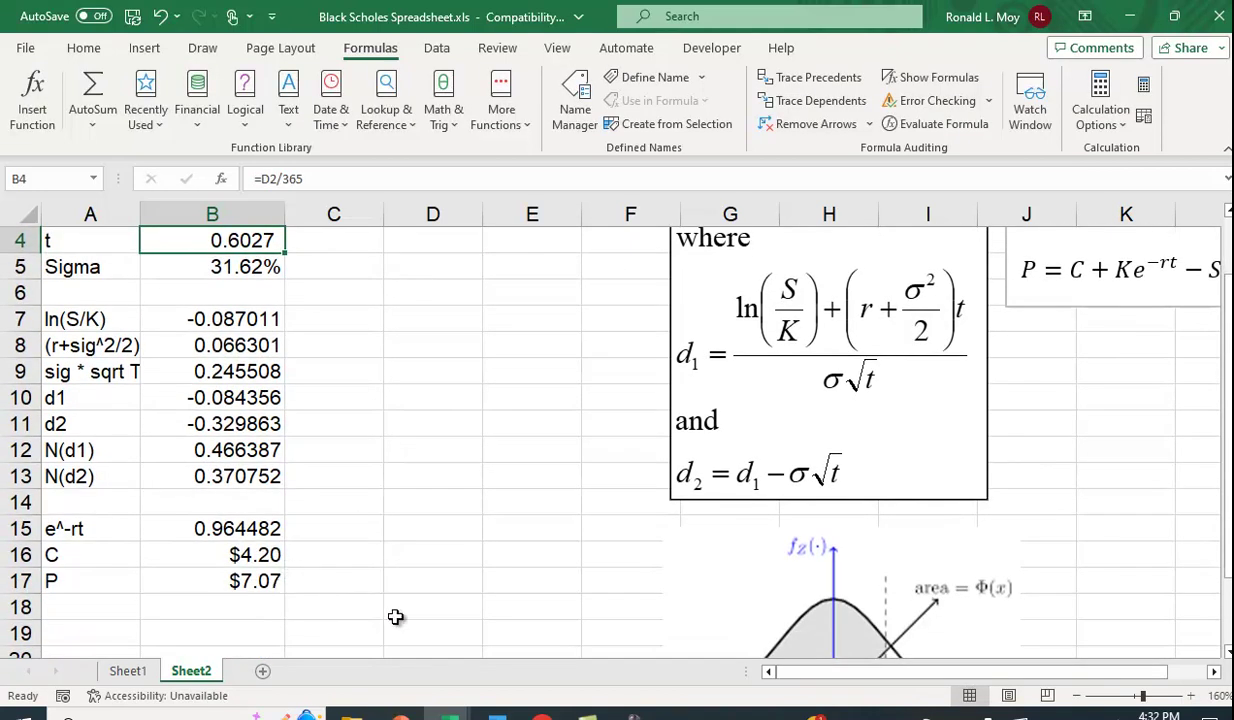
scroll(410, 610, "up", 1)
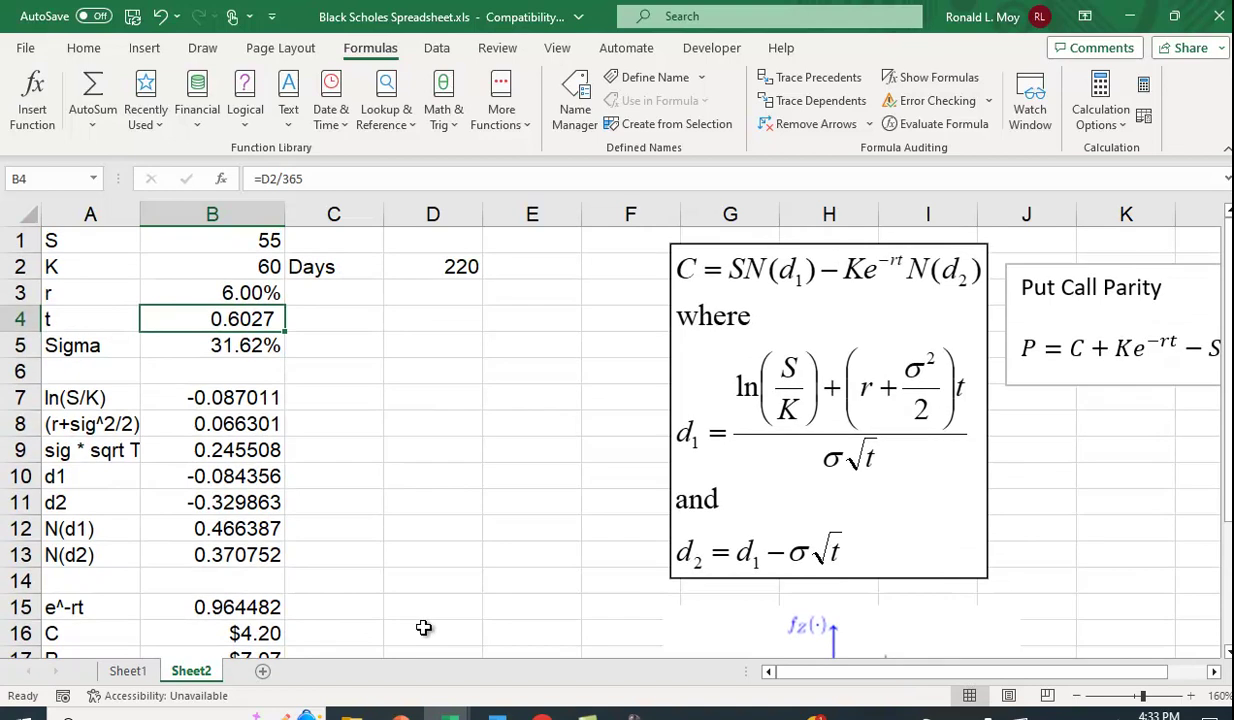
Step: Set r to 8% again to see the call rise to $4.46
left_click(248, 292)
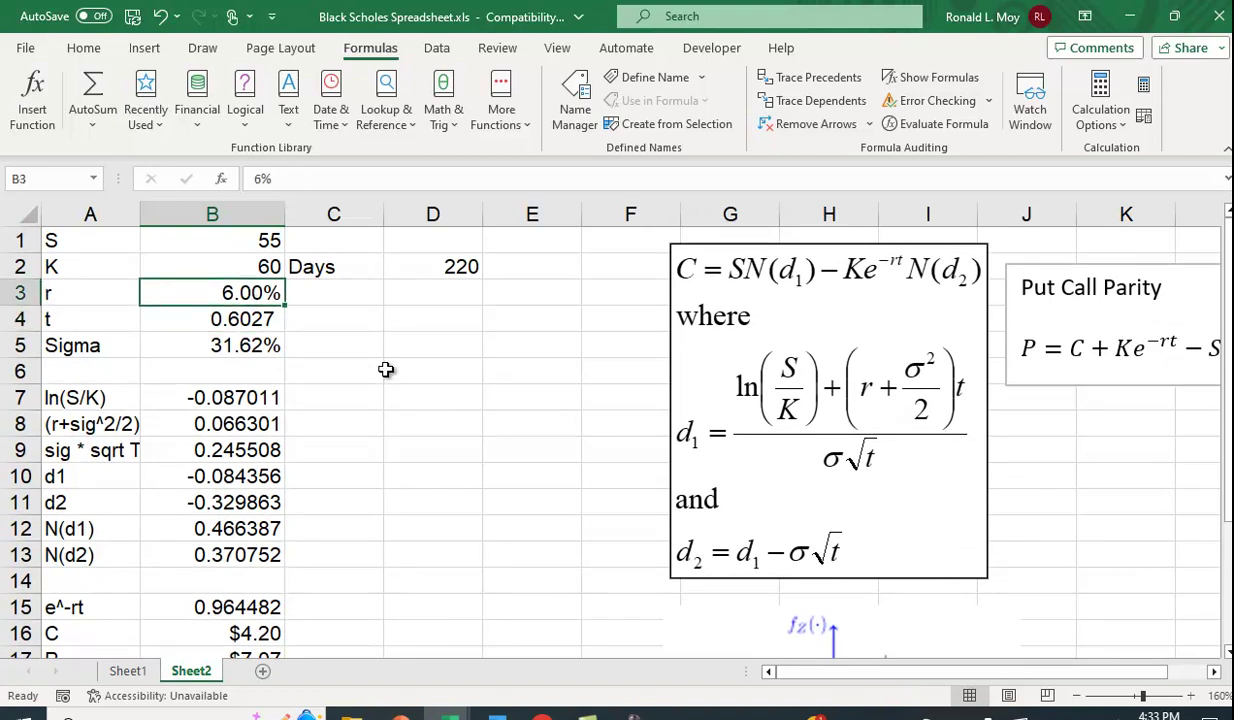
type("8")
key("Return")
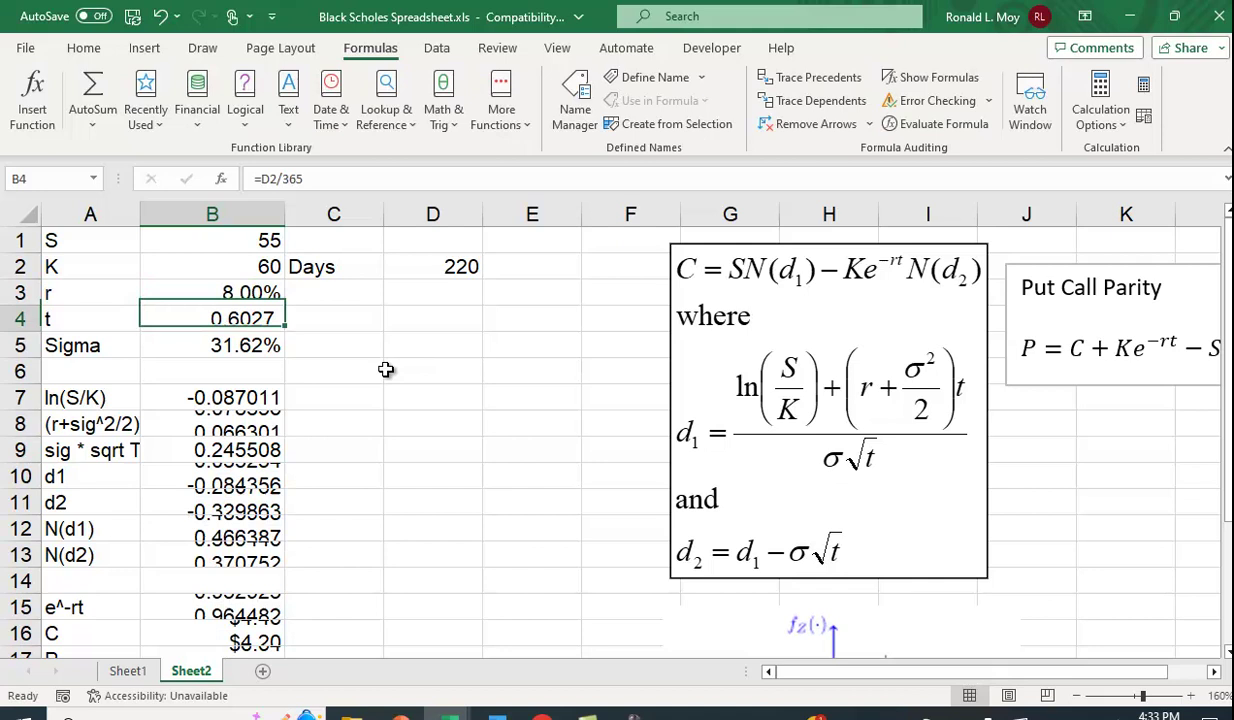
scroll(373, 369, "down", 1)
scroll(373, 369, "down", 1)
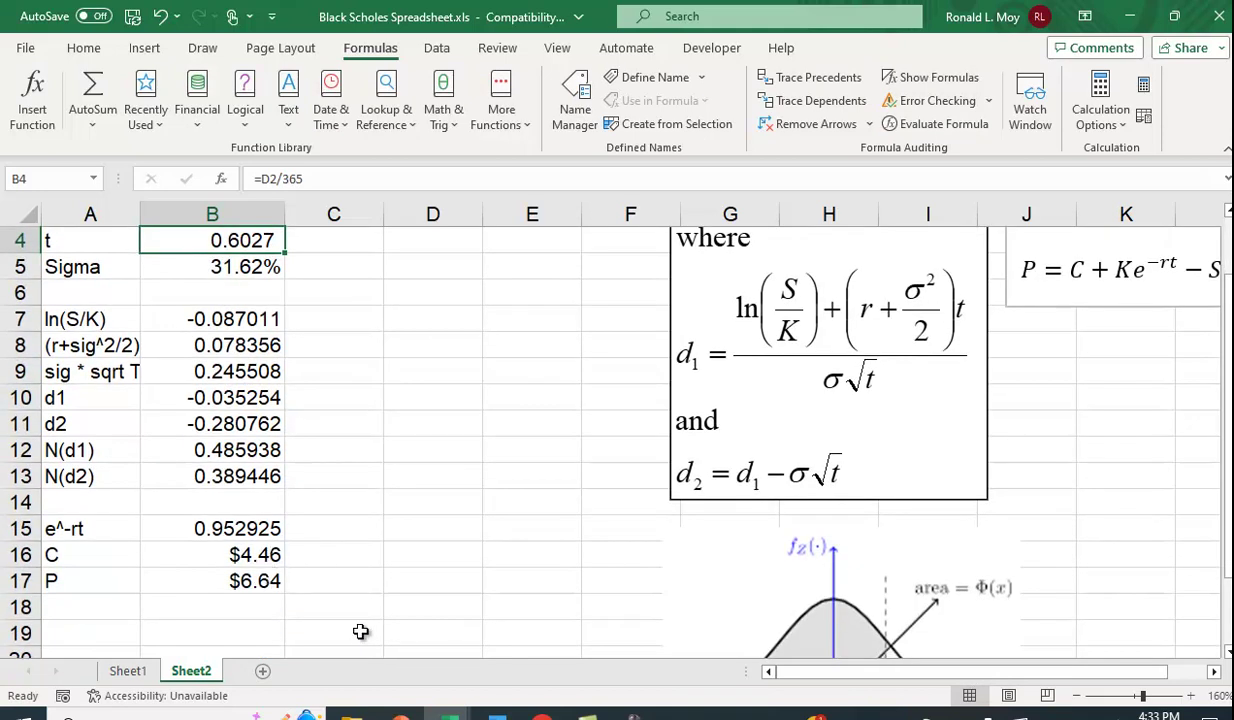
scroll(368, 627, "up", 1)
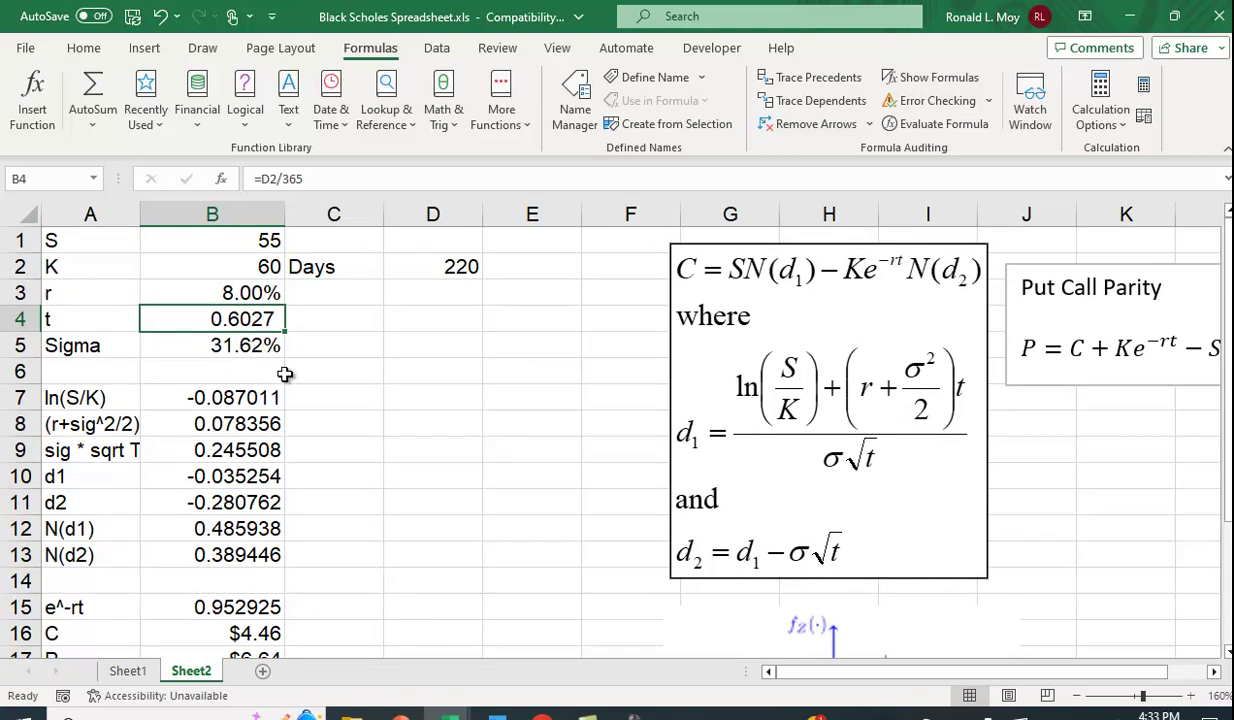
Step: Restore the interest rate r to 6%
left_click(242, 296)
type("6")
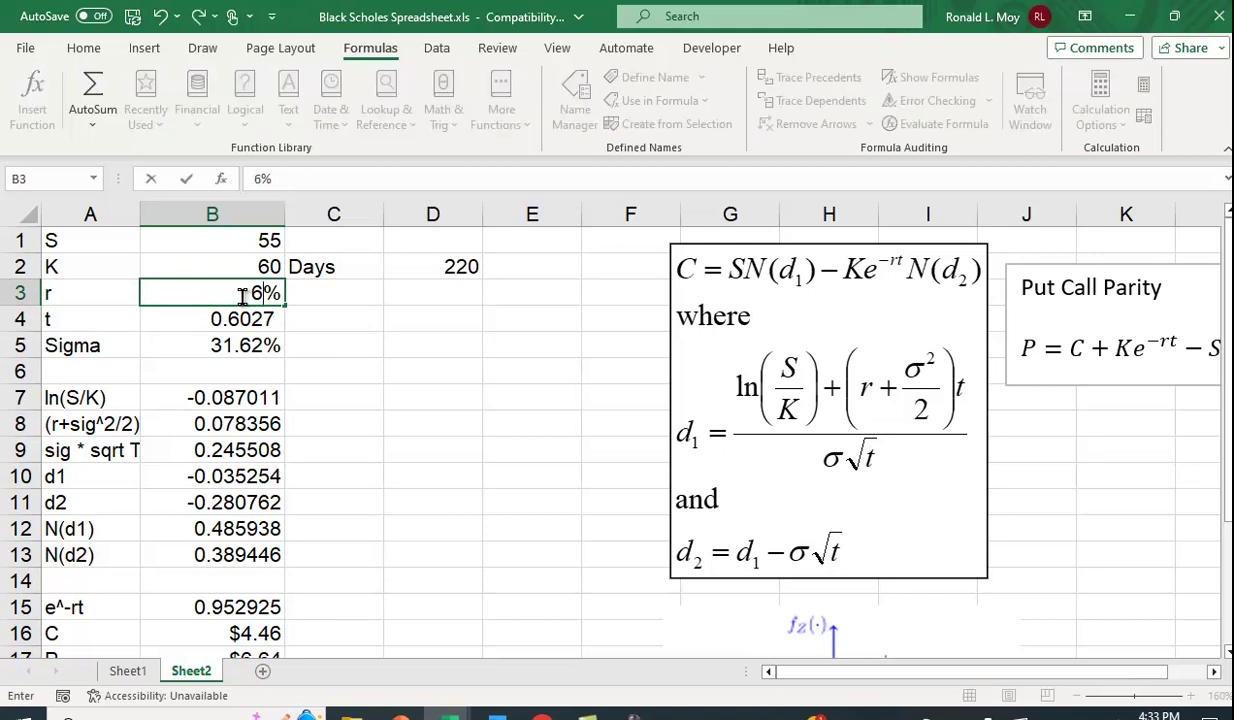
key("Return")
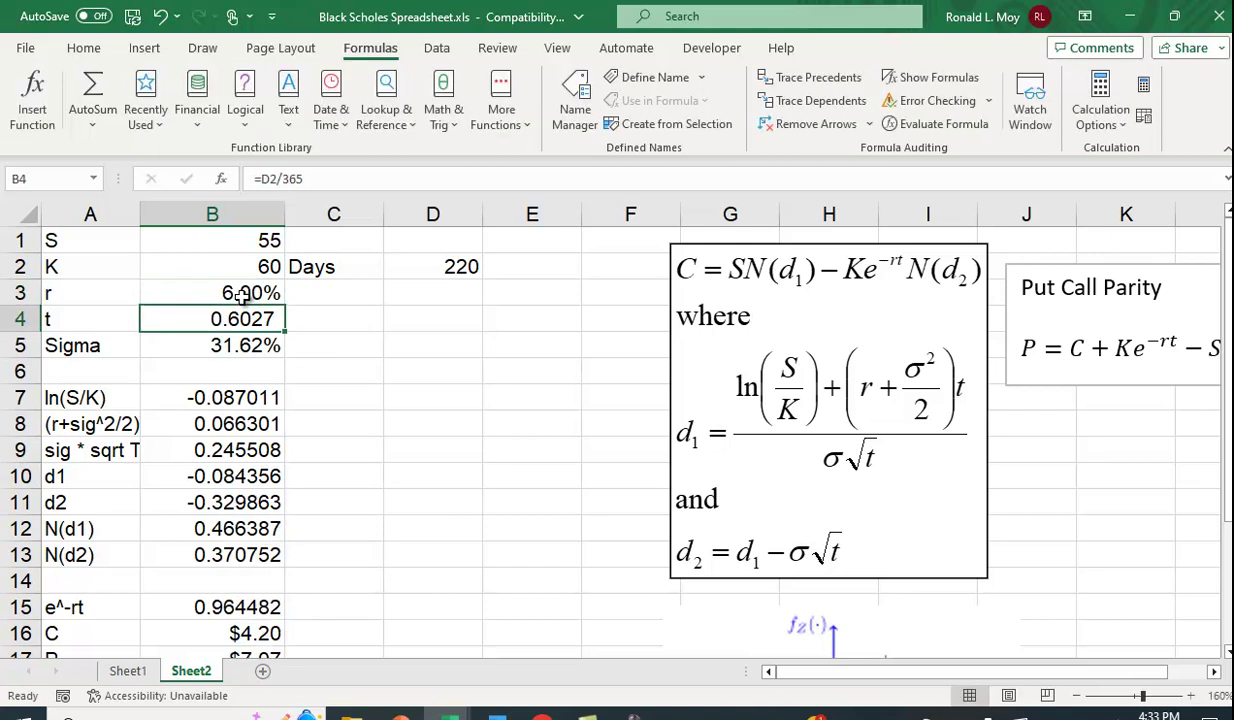
Step: Set Days to expiry in D2 to 90 and review the call dropping to $1.88
left_click(440, 256)
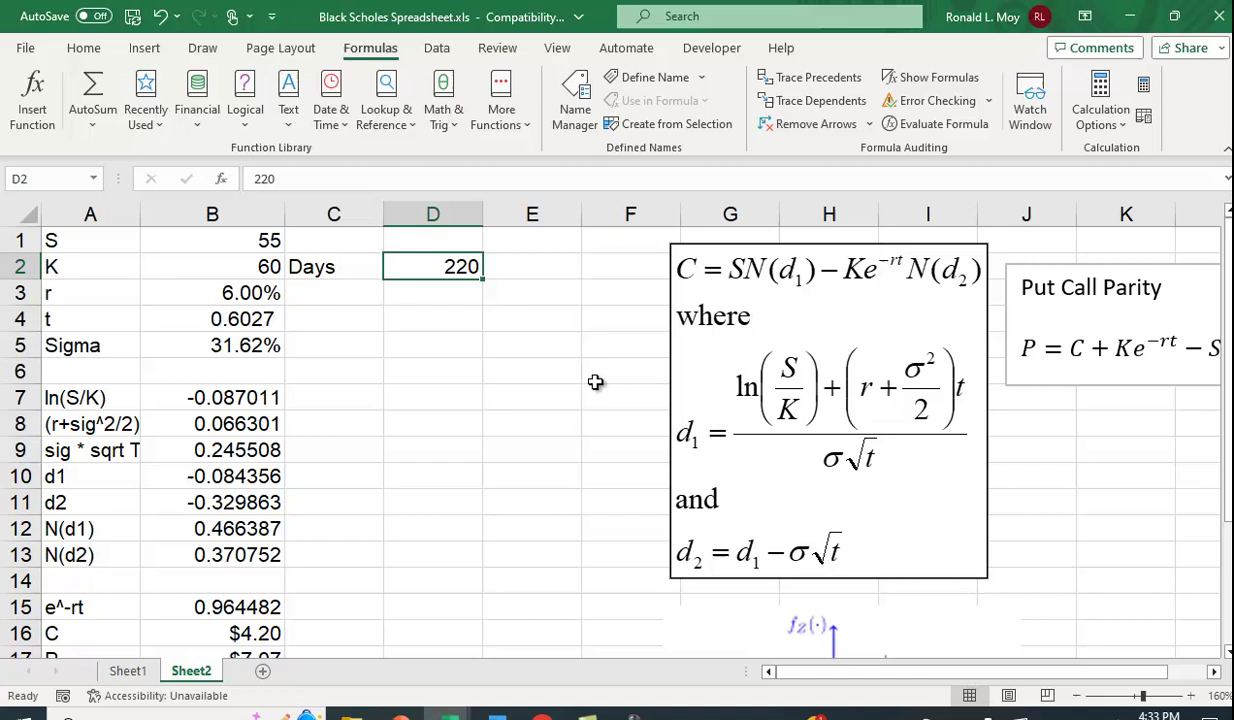
type("90")
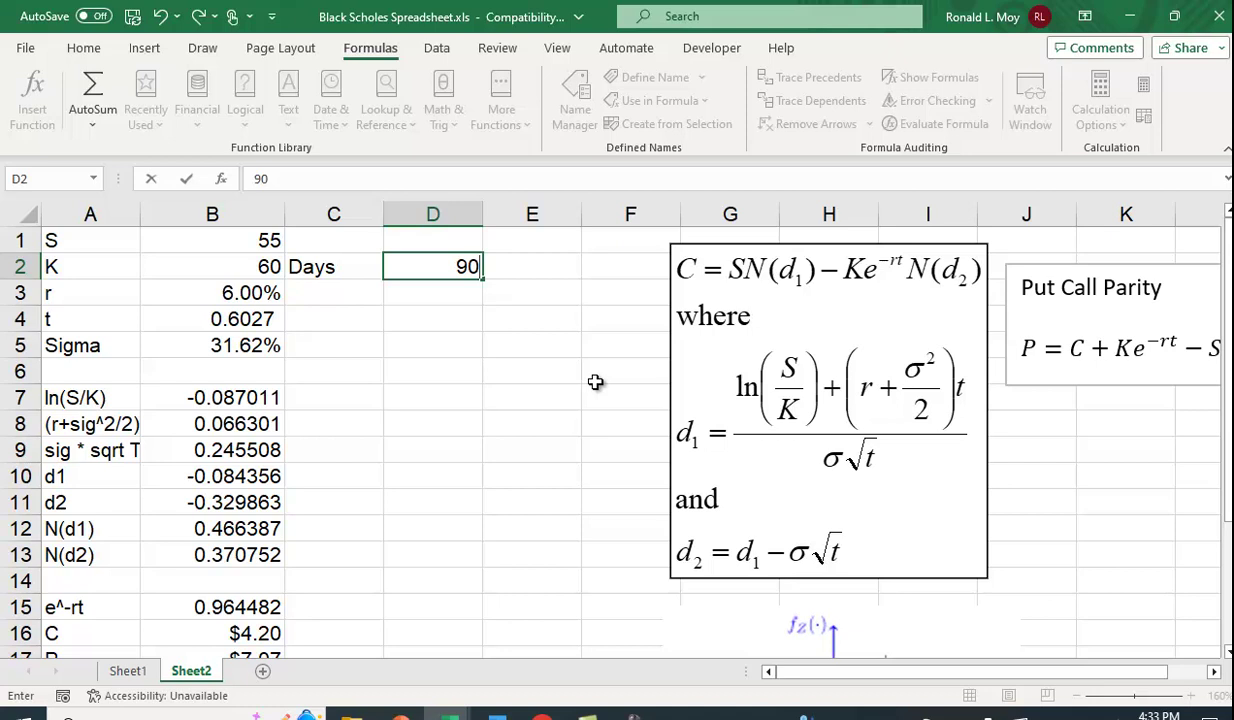
key("Return")
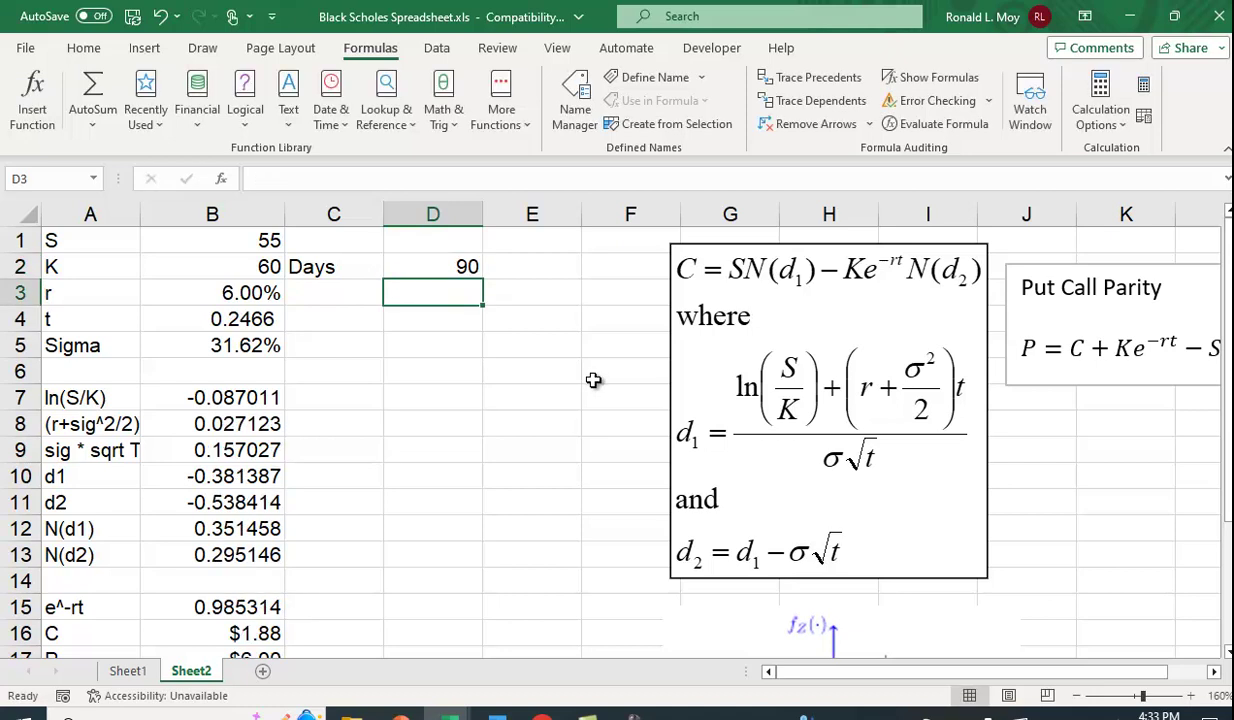
scroll(520, 400, "down", 1)
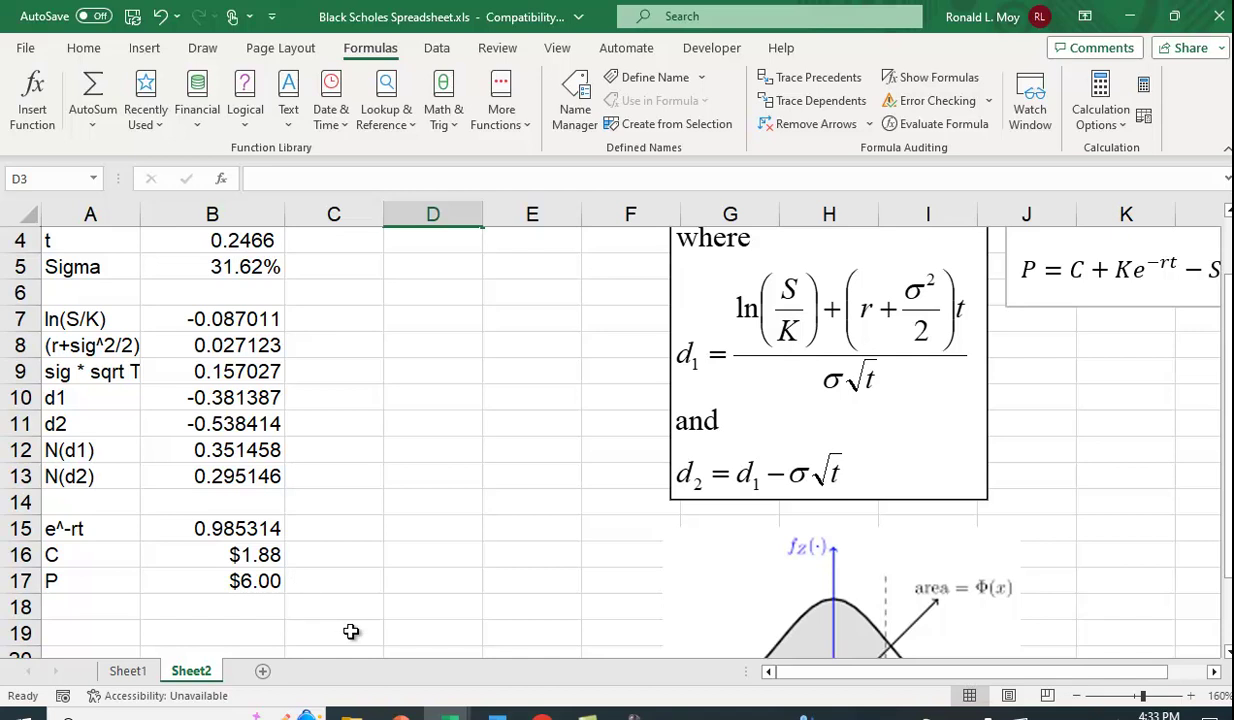
scroll(360, 624, "up", 1)
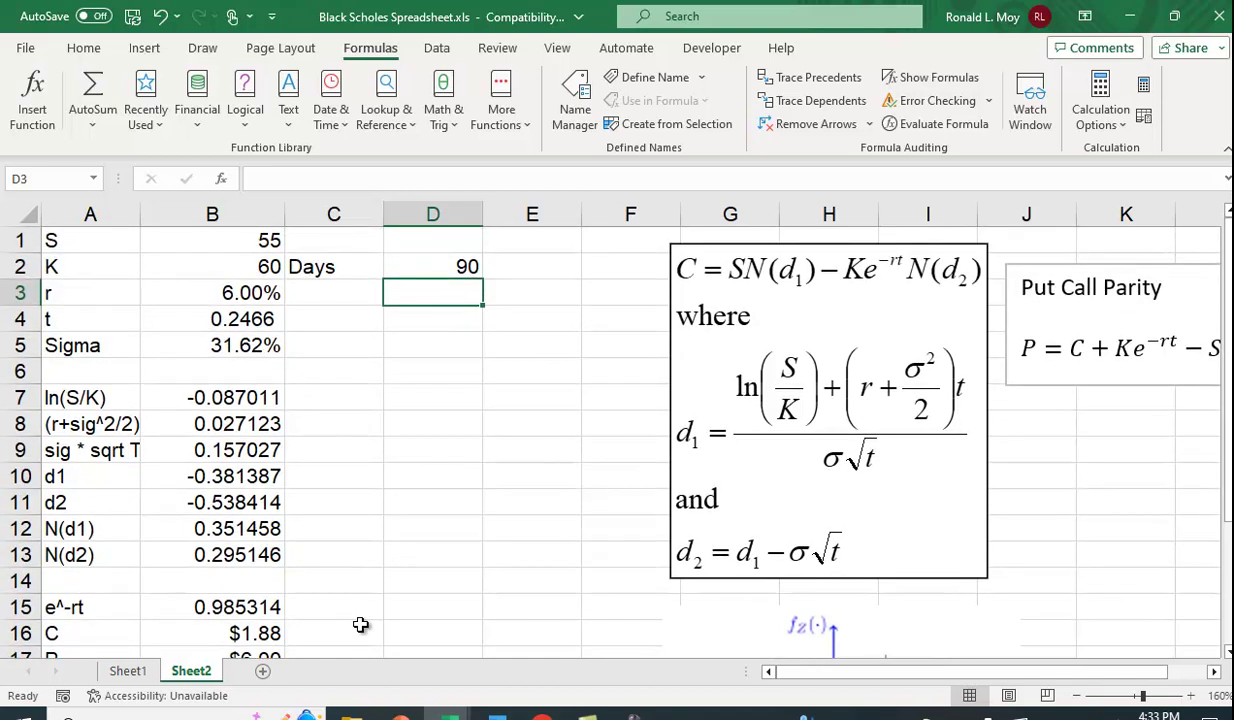
Step: Restore Days to 220, returning t to 0.6027 and the call to $4.20
left_click(463, 268)
type("220")
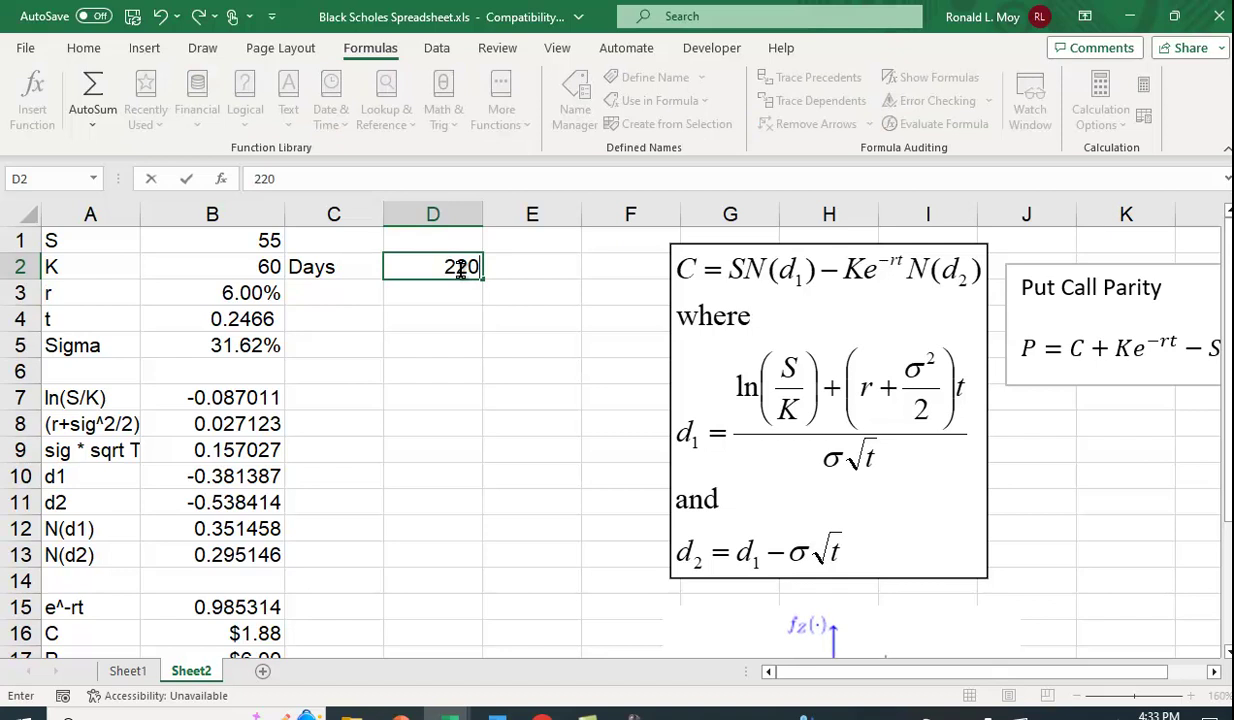
key("Return")
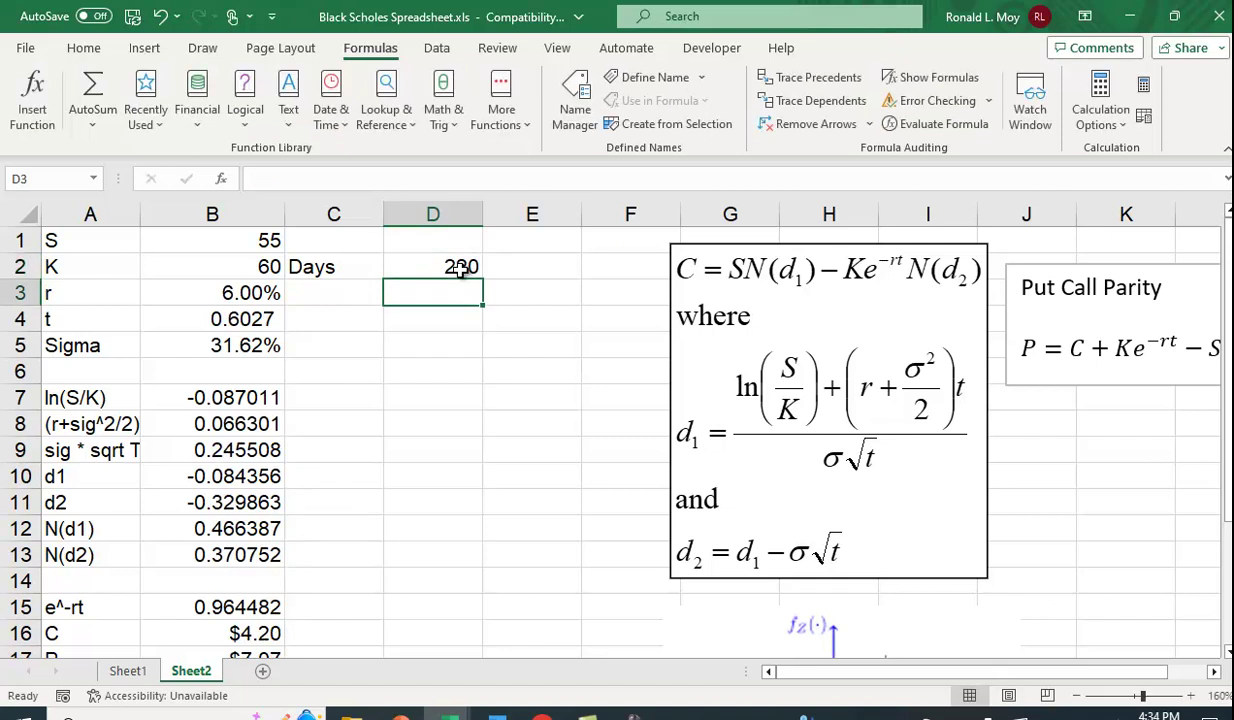
scroll(462, 290, "down", 1)
scroll(494, 400, "up", 1)
Step: Replace Sigma's =SQRT(0.1) in B5 with 60% and check C $9.02 and P $11.89
left_click(232, 345)
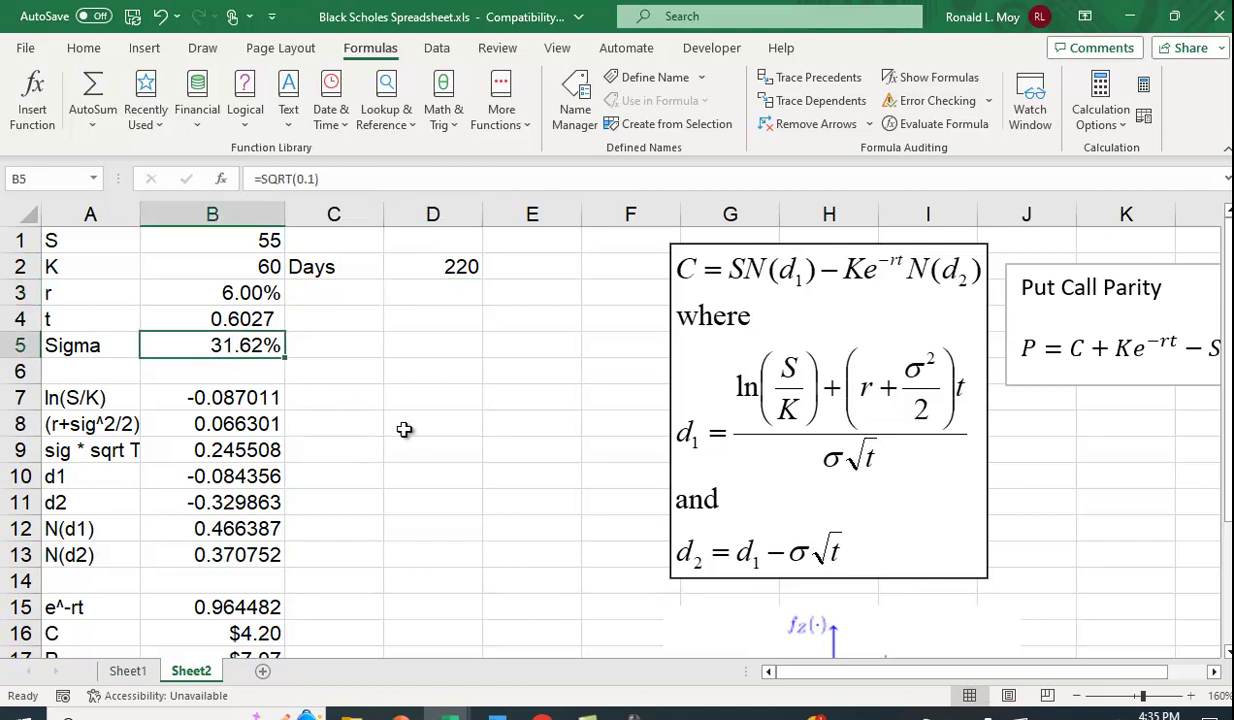
type("60")
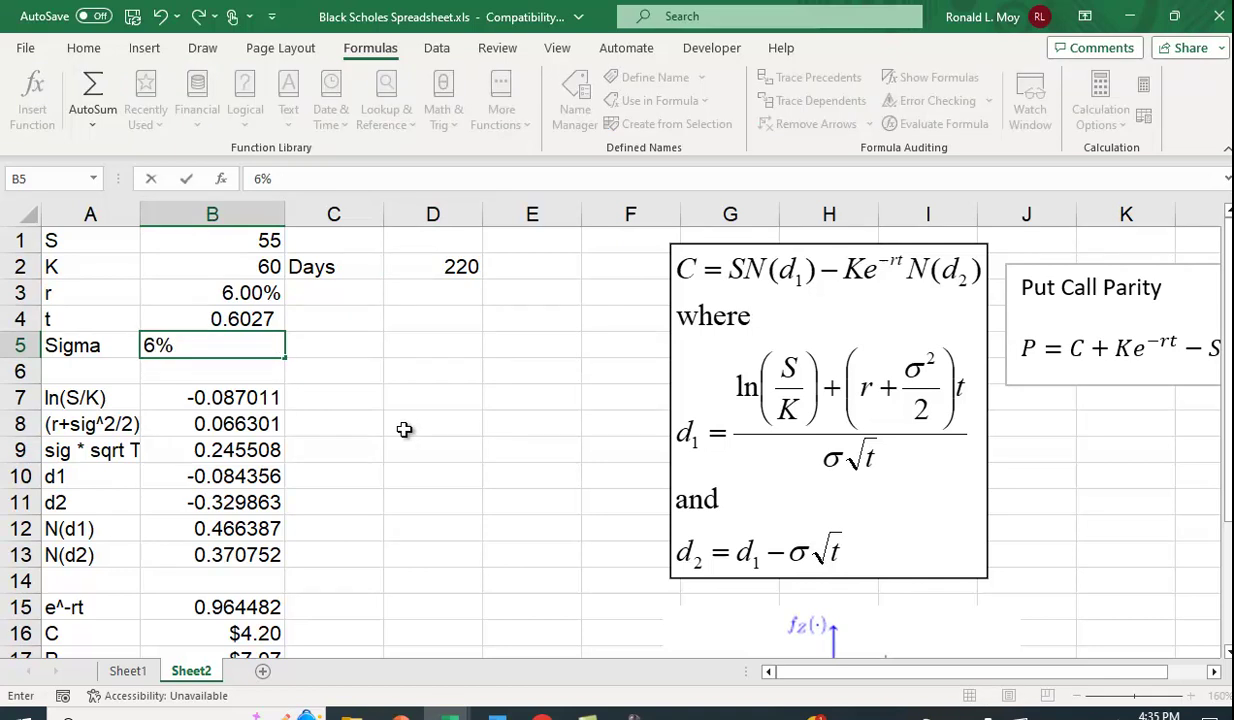
key("Return")
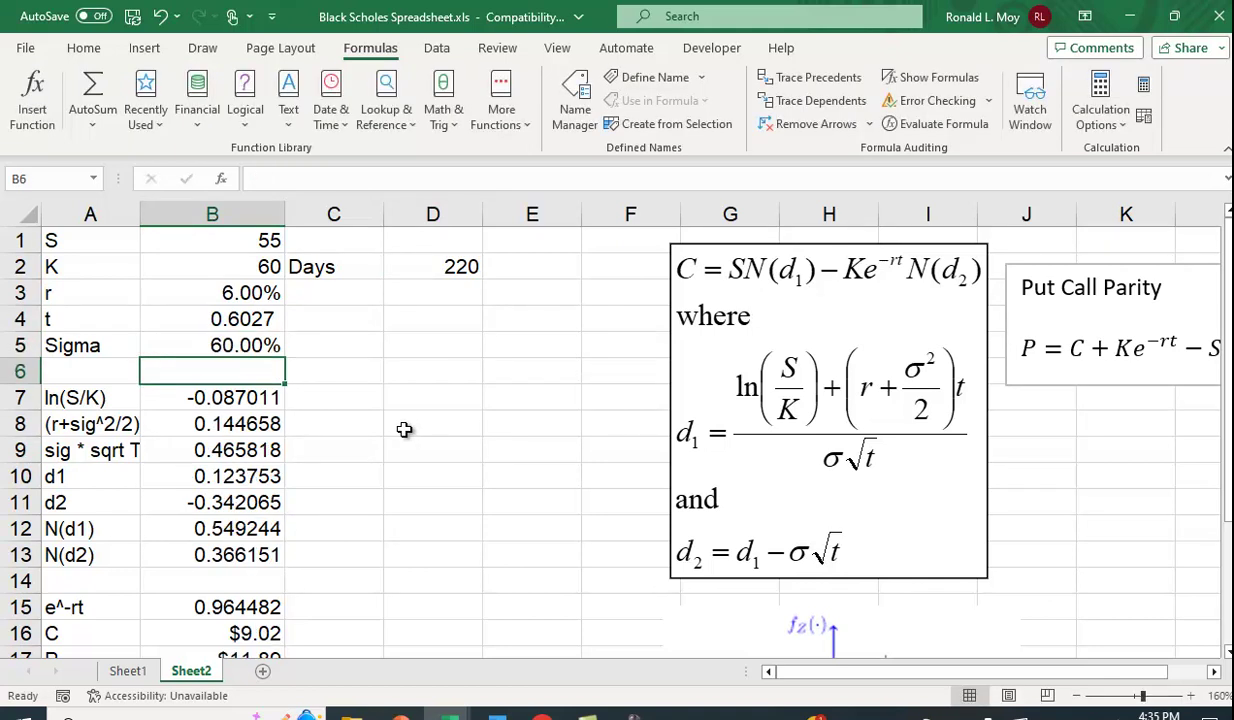
scroll(457, 419, "down", 1)
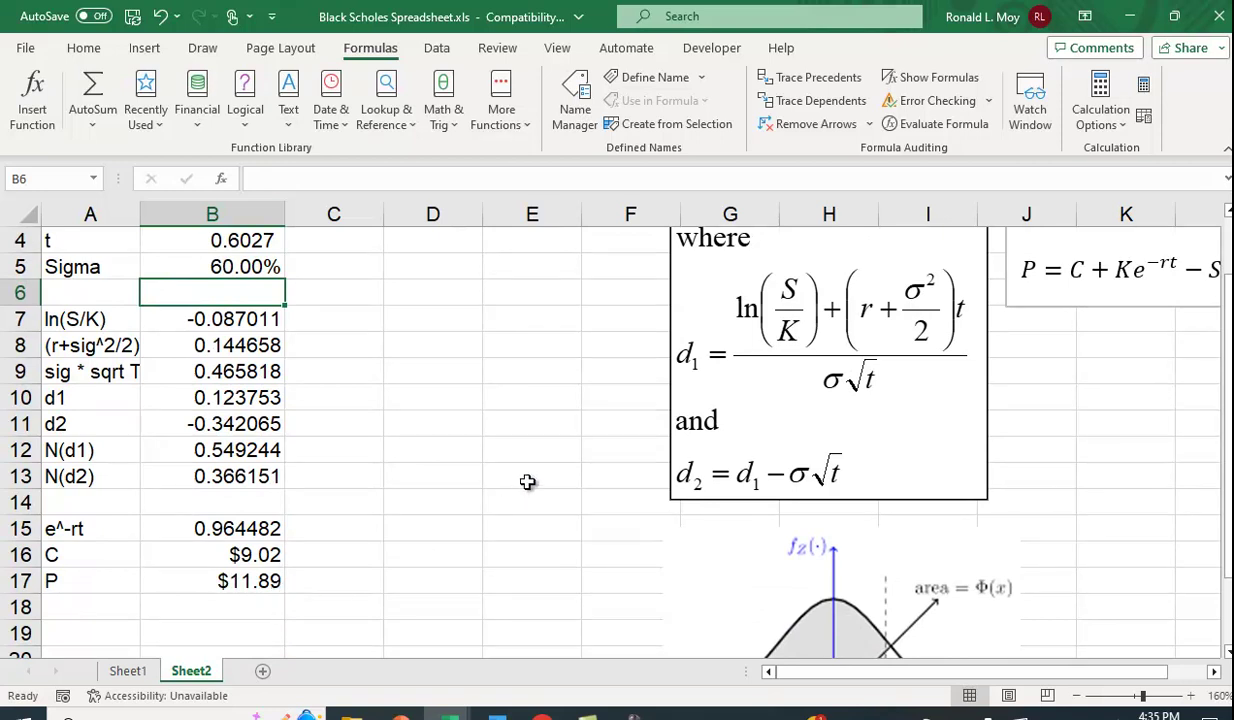
scroll(430, 580, "up", 1)
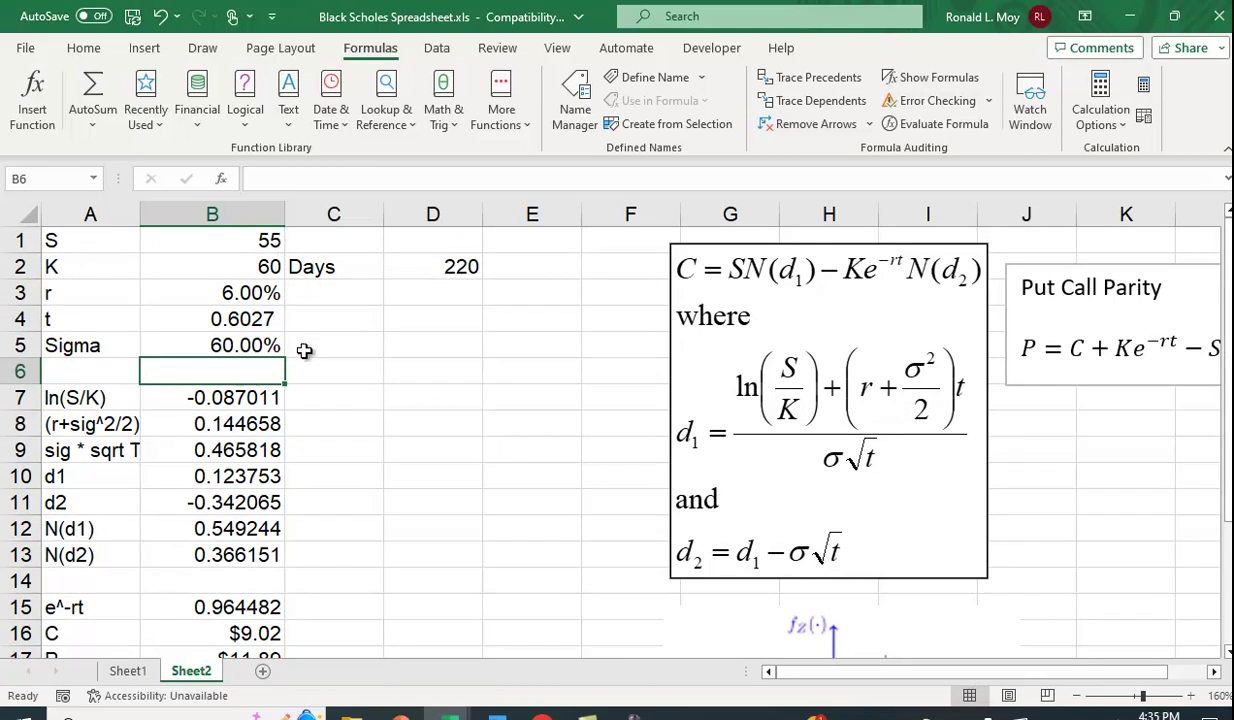
scroll(325, 422, "down", 1)
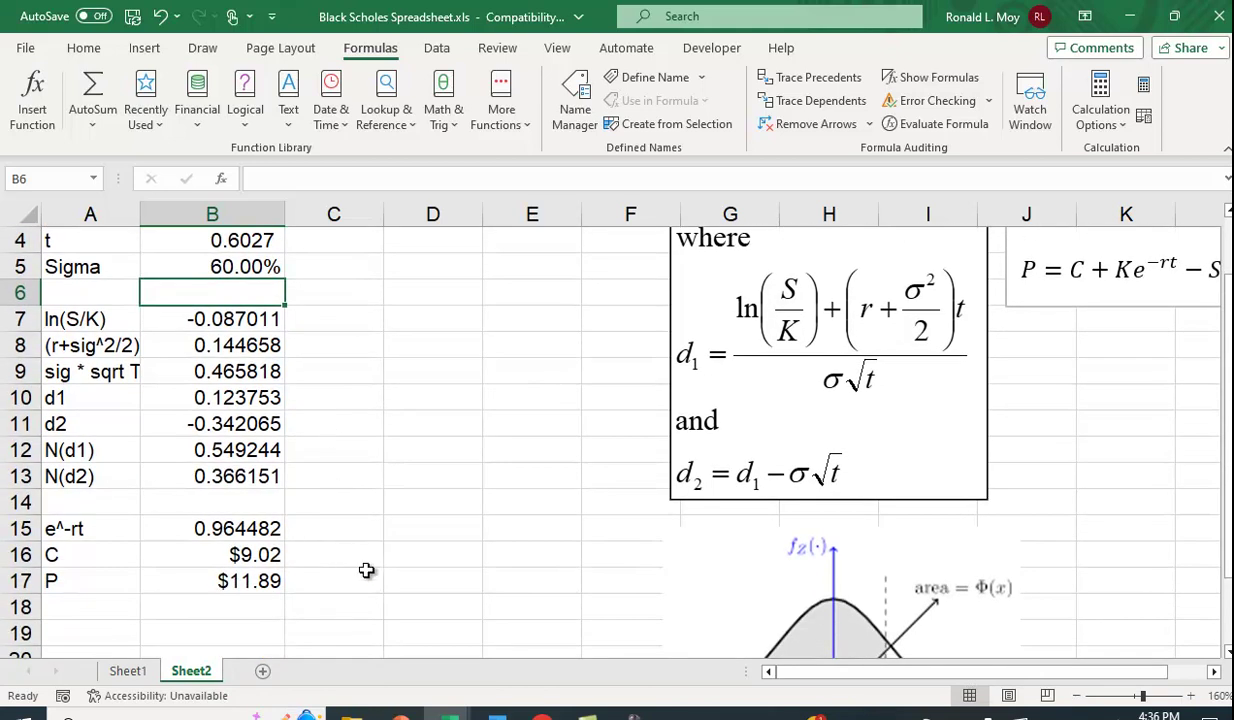
scroll(366, 569, "up", 1)
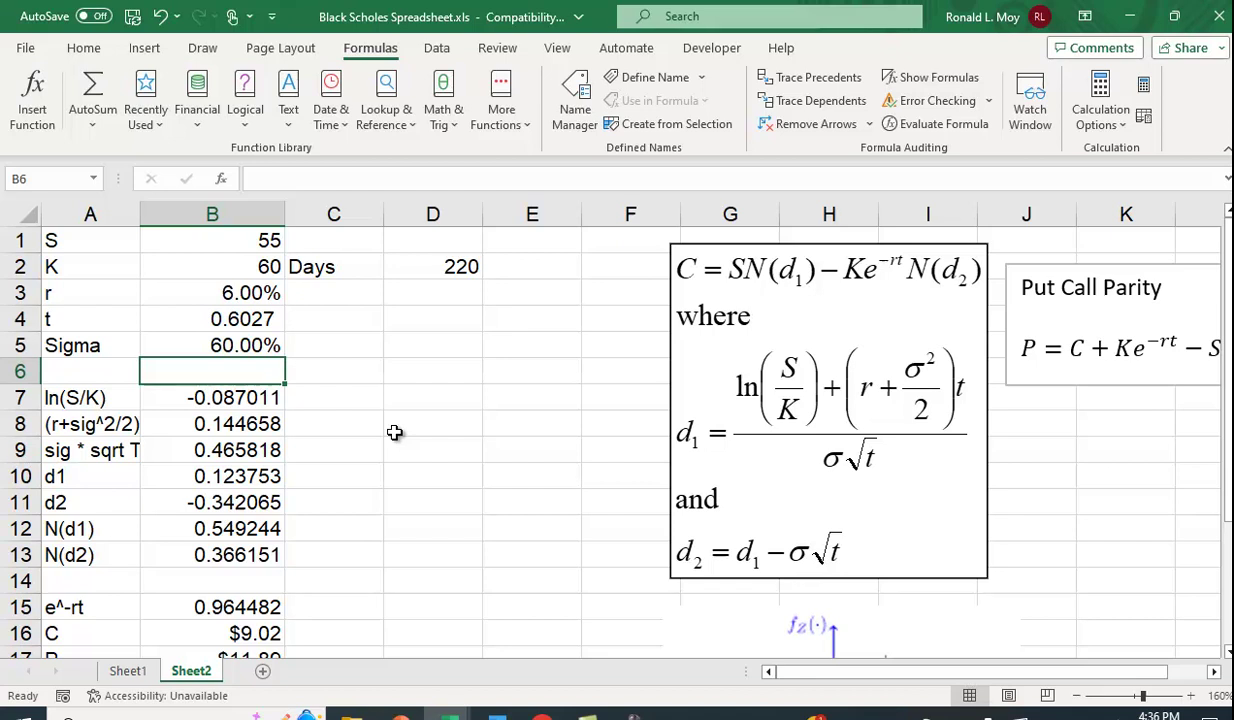
left_click(247, 397)
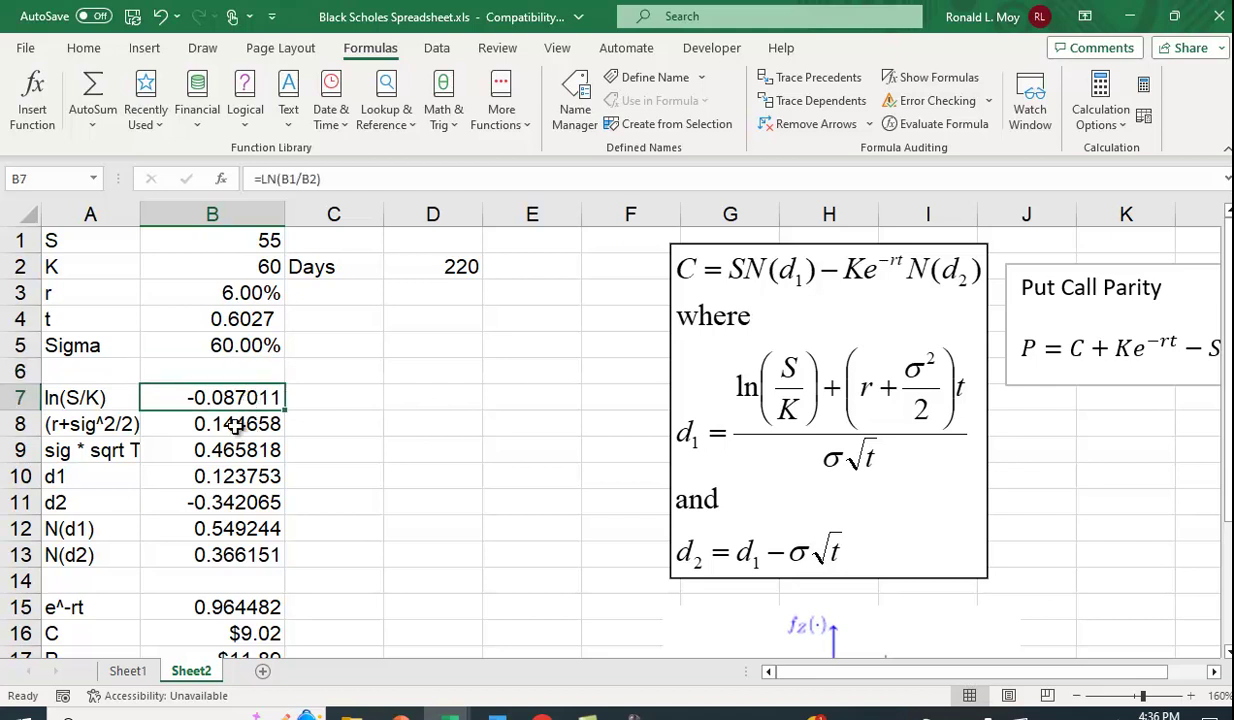
left_click(248, 424)
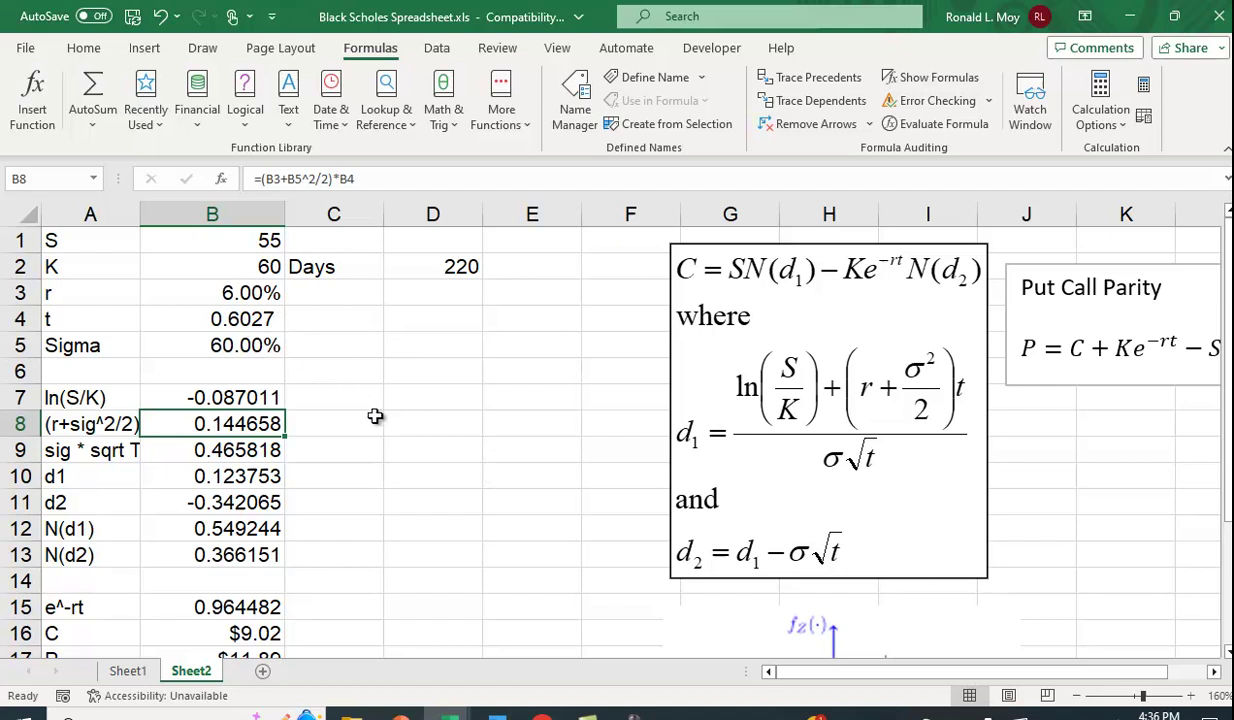
scroll(395, 440, "down", 1)
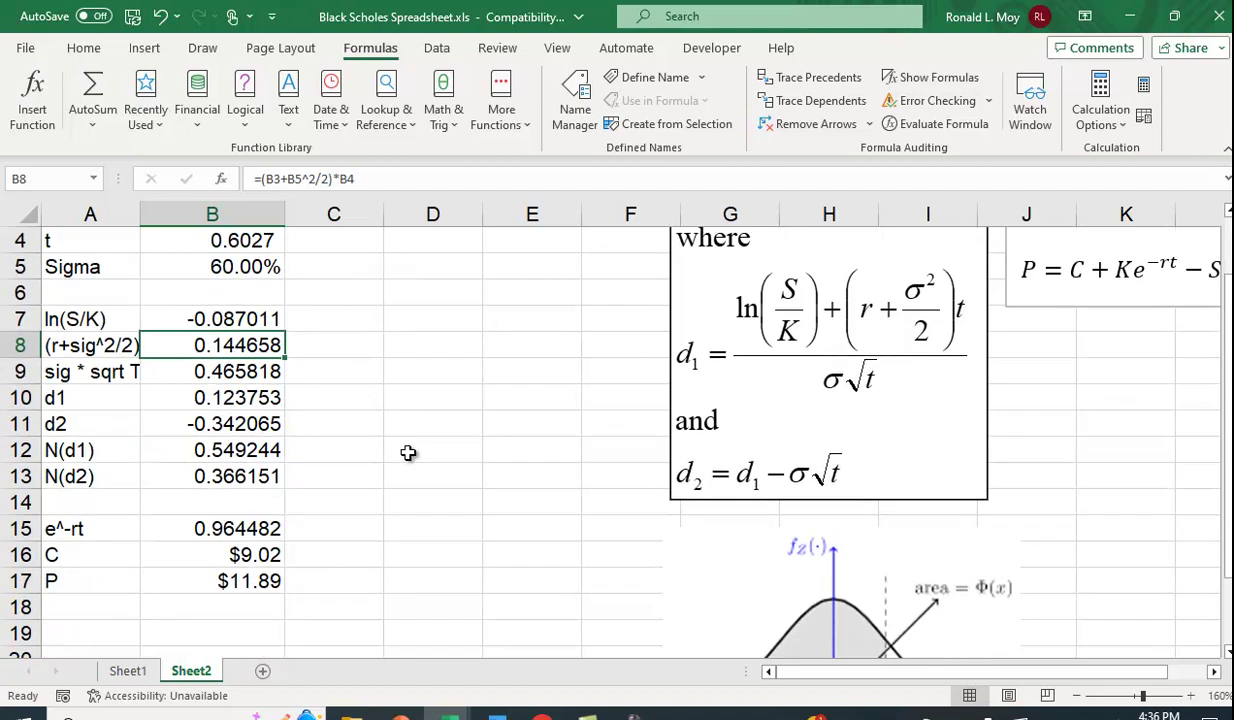